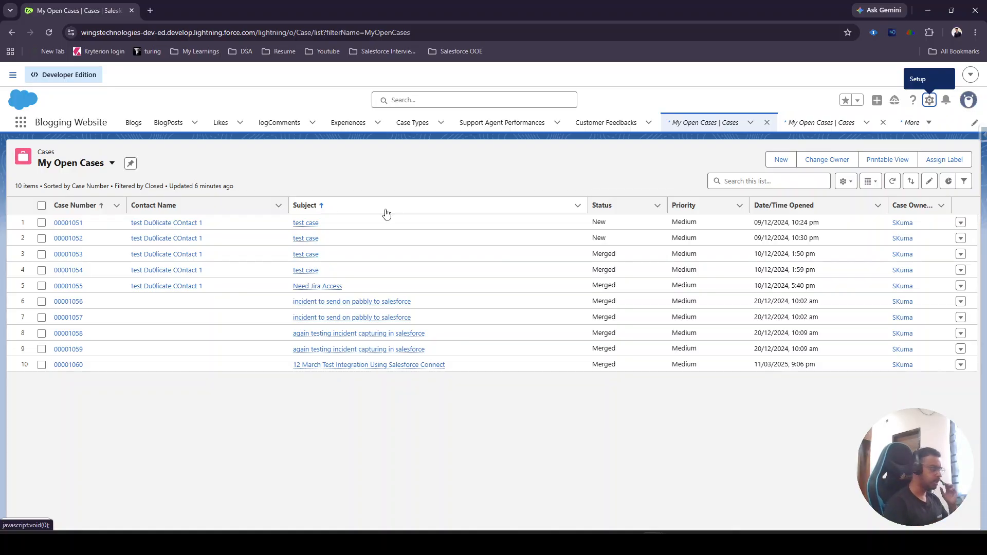
- Open Salesforce Setup, find "sharing settin" and open the Sharing Settings page
click(932, 105)
click(859, 144)
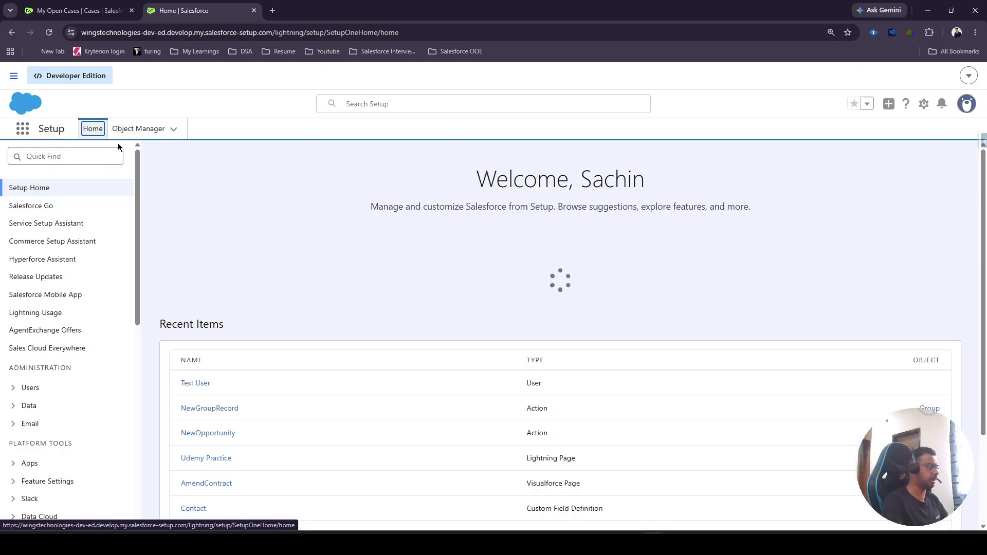
click(99, 159)
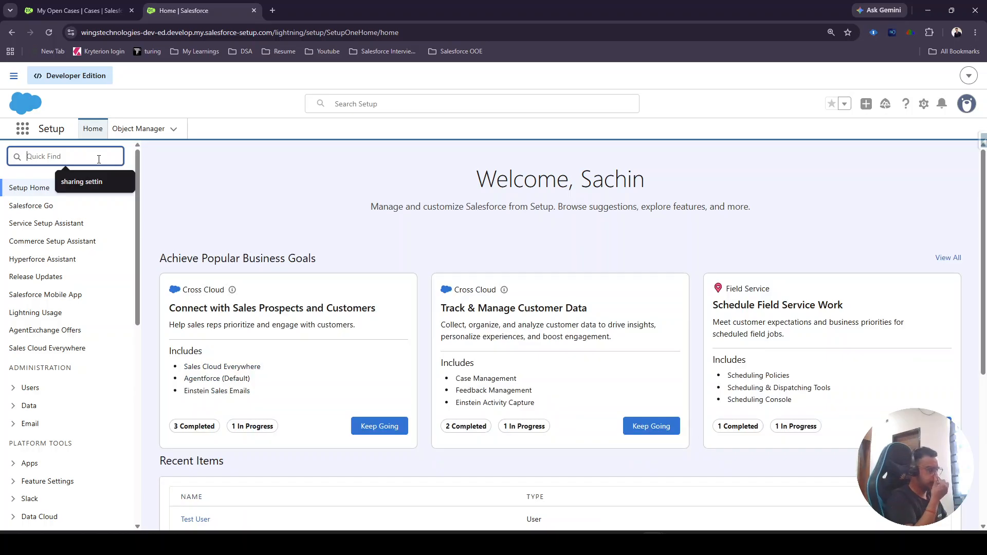
click(102, 192)
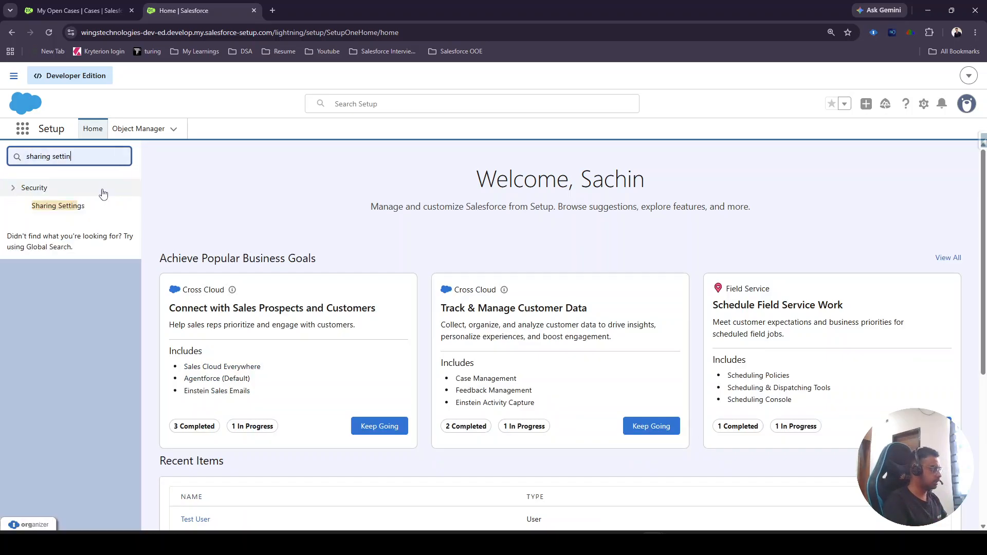
click(74, 208)
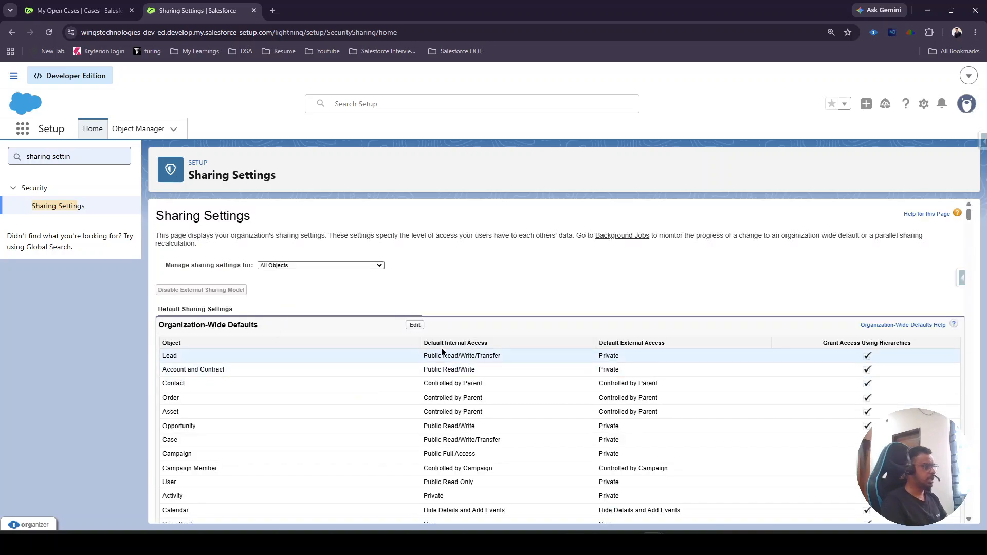
- Examine the Organization-Wide Defaults table, comparing the default internal and default external access of the objects
scroll(452, 329, down, 1)
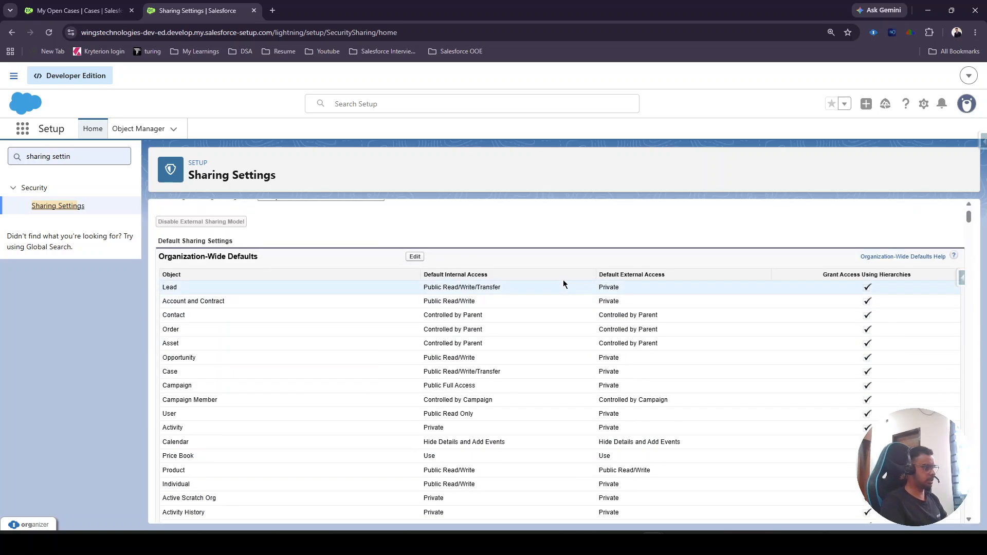
scroll(643, 285, up, 1)
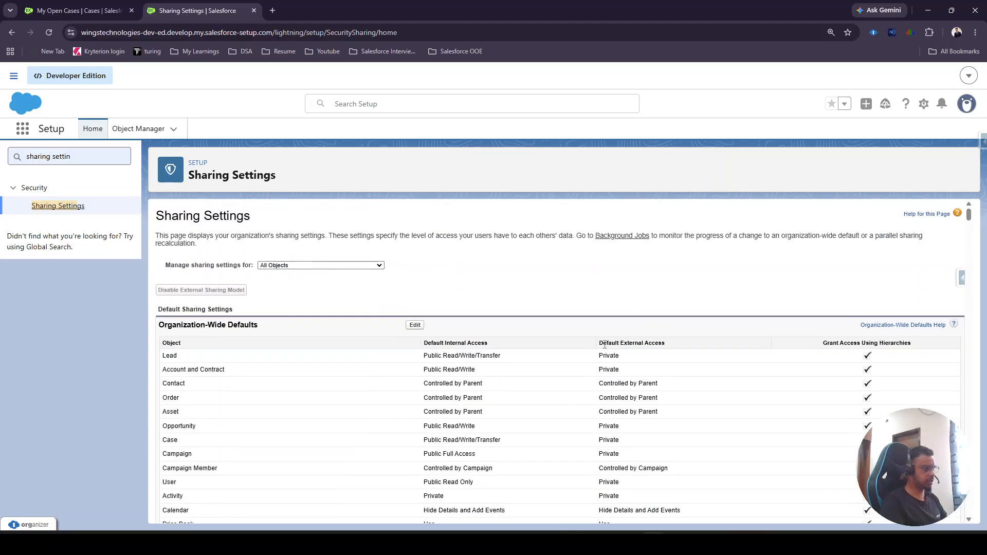
drag(600, 344, 675, 351)
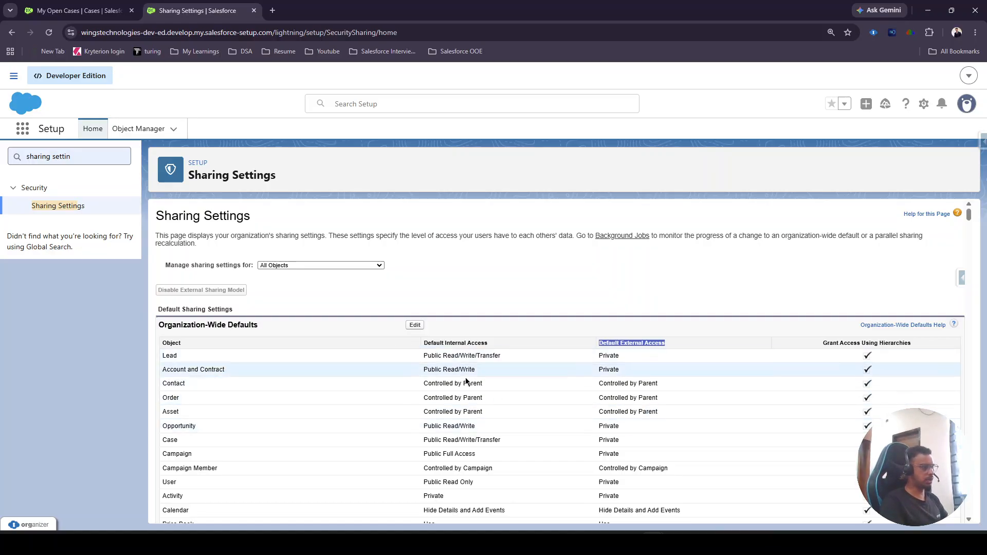
scroll(468, 381, down, 1)
scroll(466, 375, down, 2)
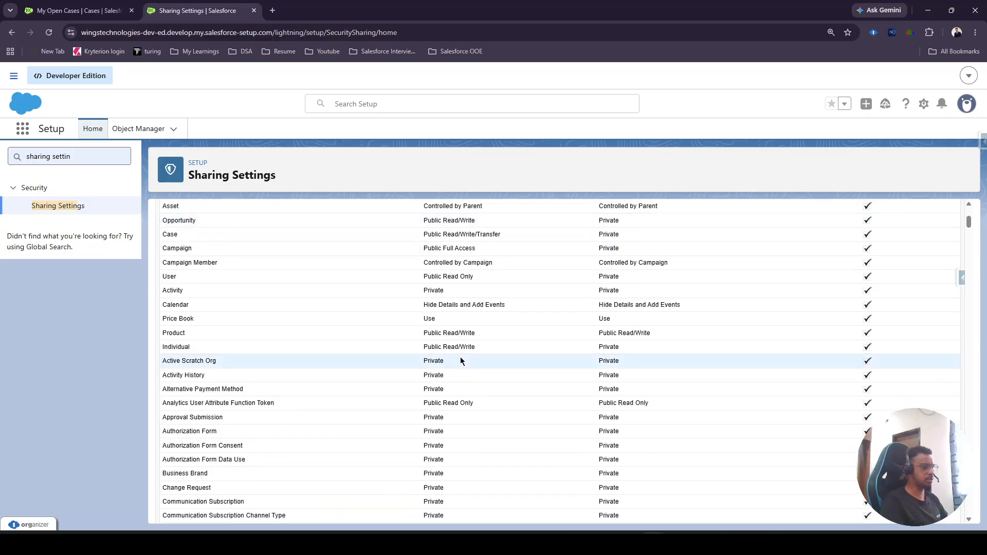
scroll(461, 360, up, 3)
scroll(461, 375, down, 1)
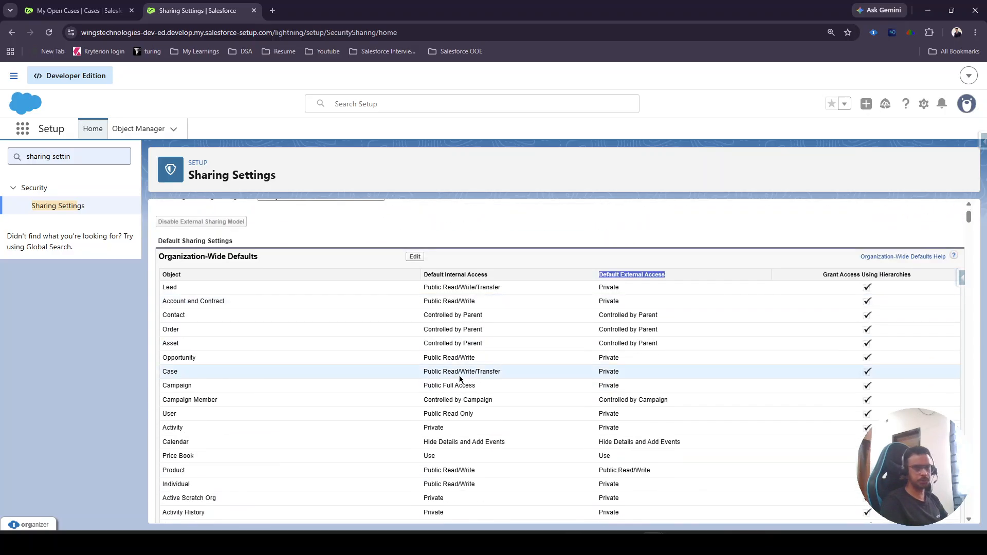
scroll(461, 375, down, 2)
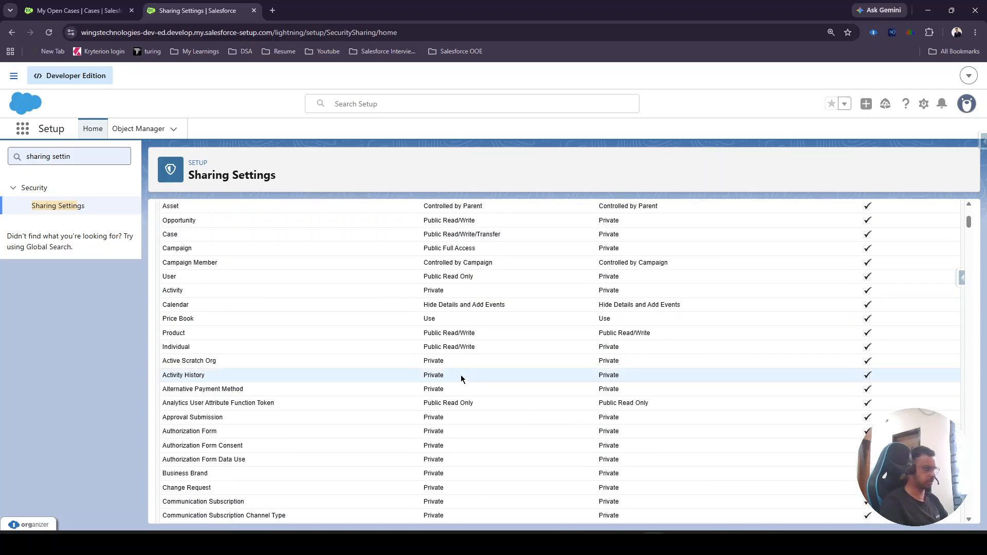
scroll(461, 378, up, 3)
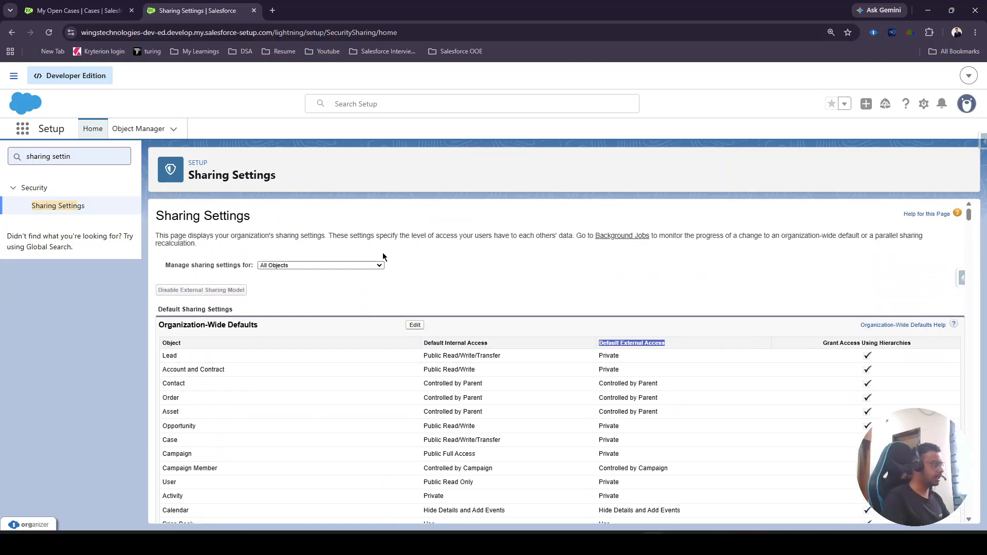
- Check which account is logged in, and open the Users lookup in Salesforce Inspector Reloaded
click(966, 103)
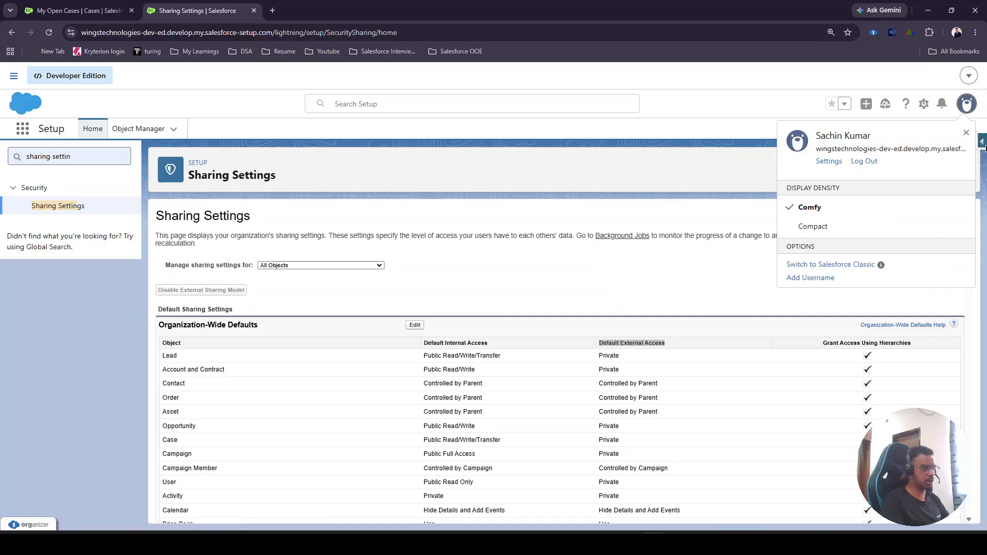
click(982, 141)
click(878, 218)
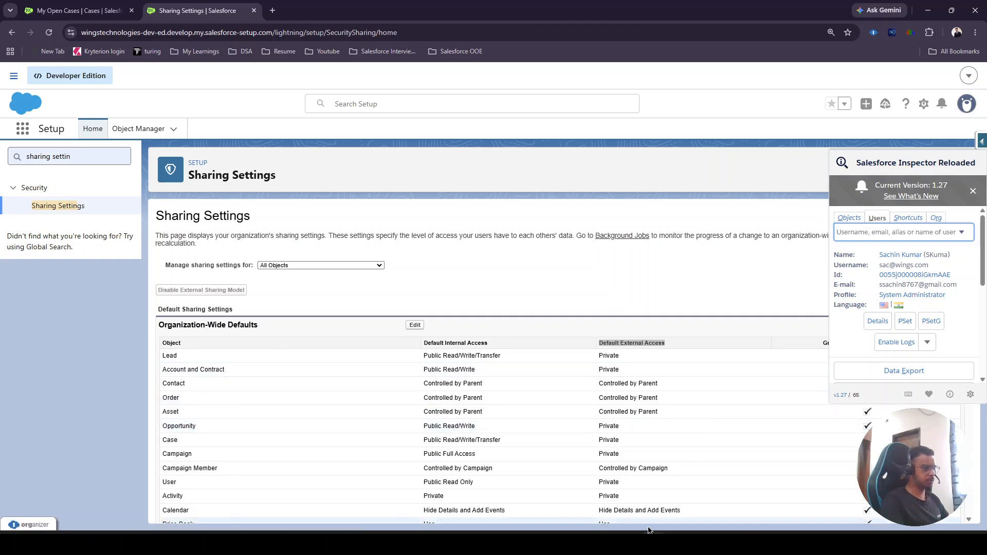
- Switch to the incognito window, close the App Launcher and check which account is logged in there
click(700, 504)
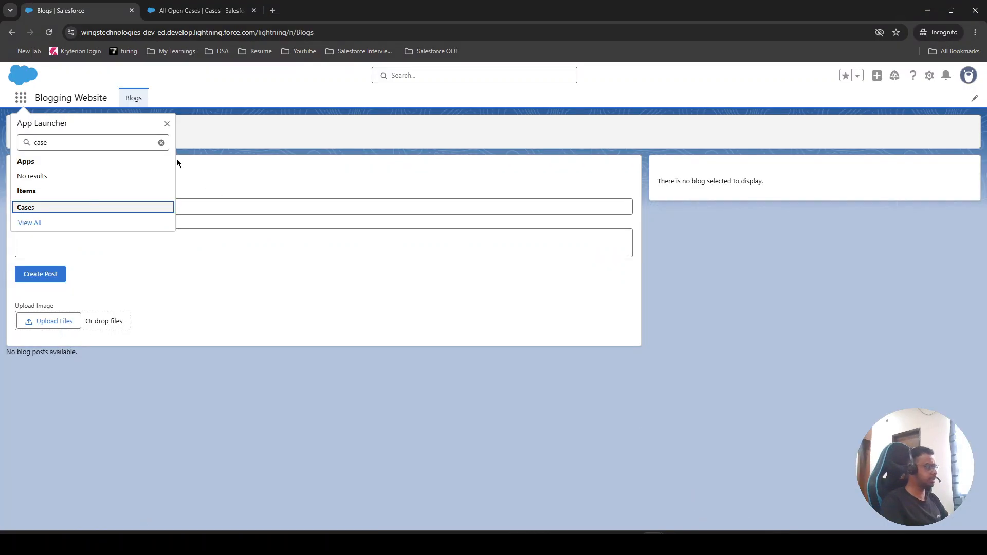
click(167, 124)
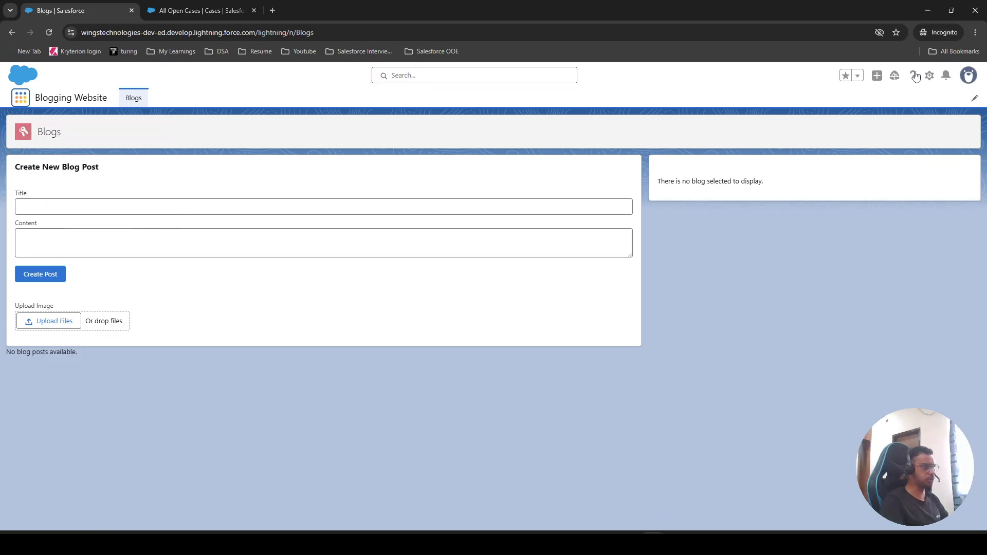
click(968, 76)
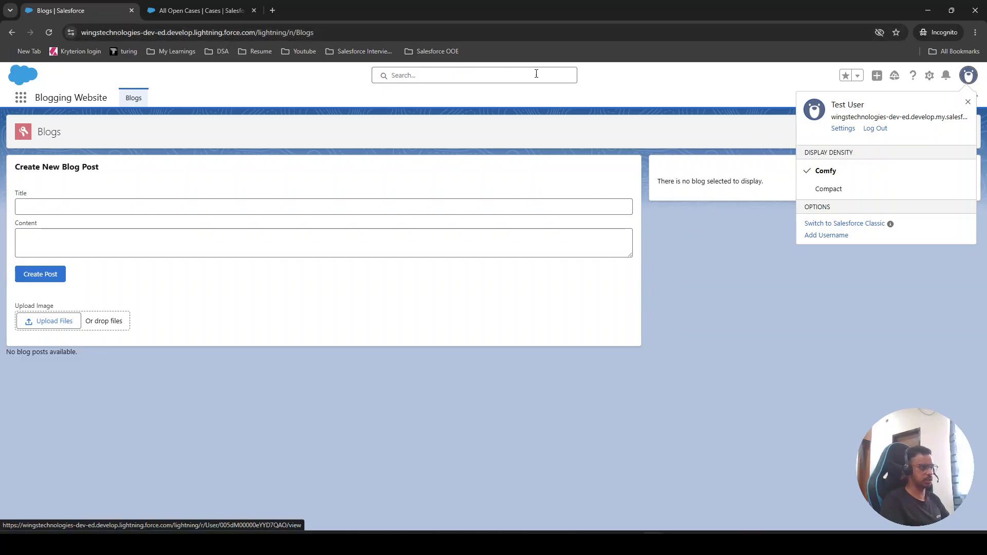
- Return to the Sharing Settings window and look up "test user" in Salesforce Inspector, selecting the matching Standard User account
mouse_move(652, 544)
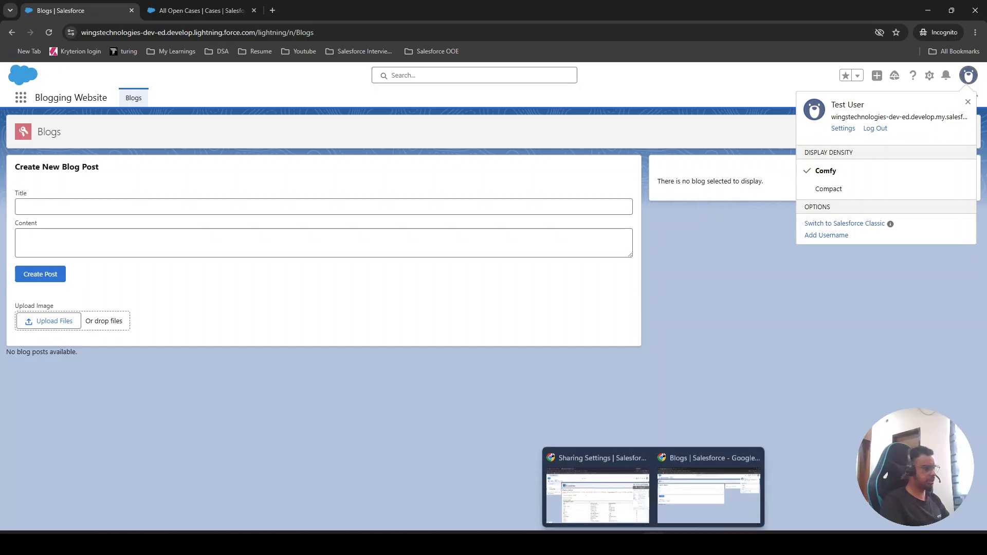
click(598, 498)
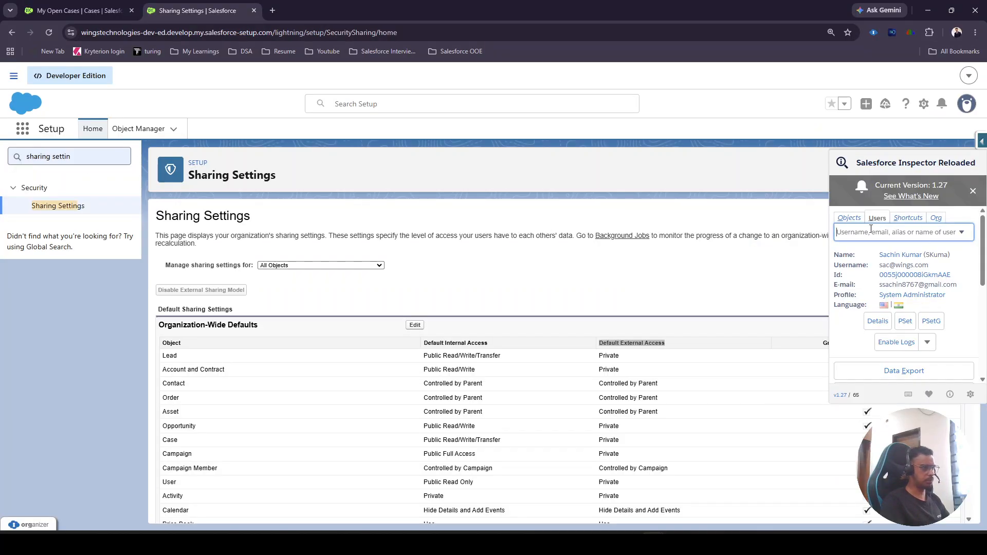
text(test)
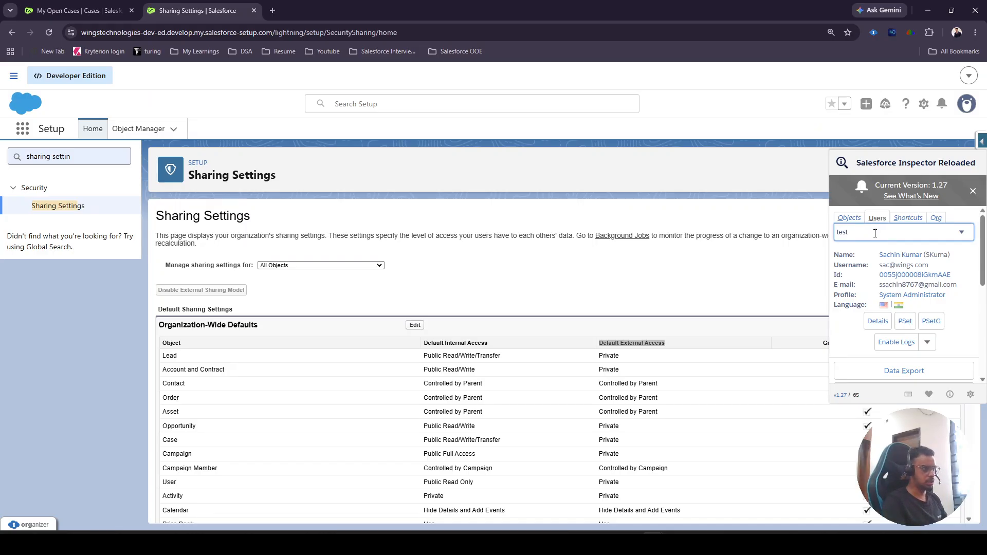
text( user)
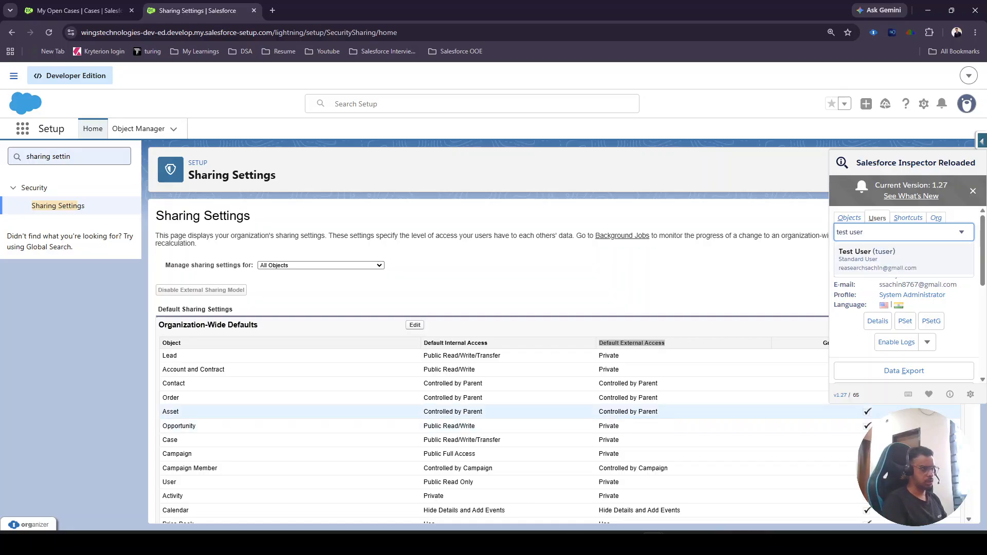
click(877, 253)
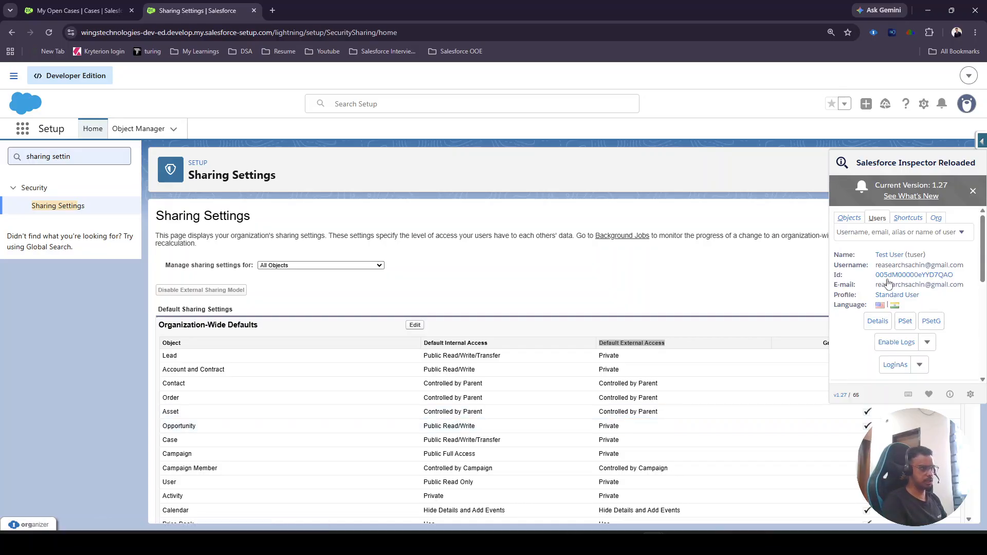
- Open the test user's Standard User profile in a new browser tab and switch to it
right_click(911, 299)
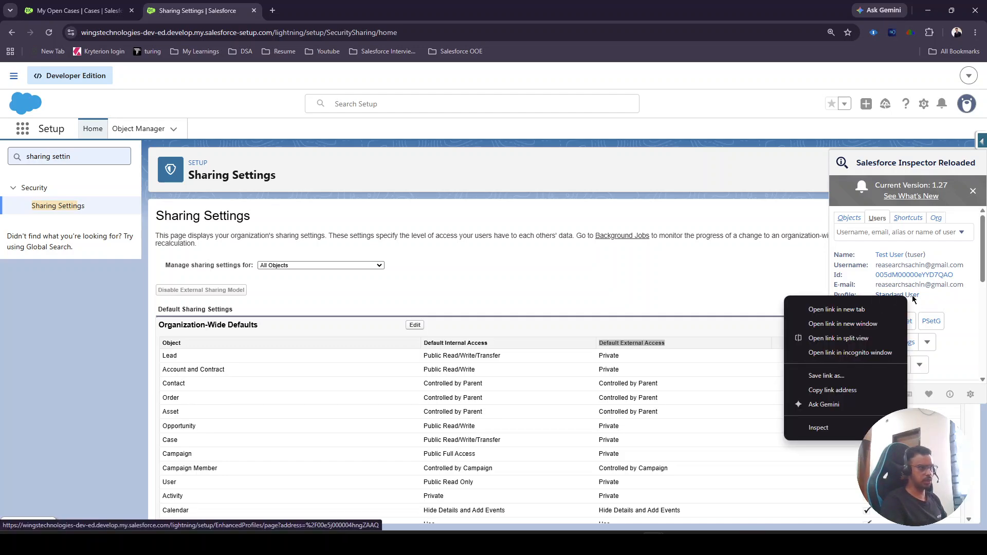
right_click(913, 300)
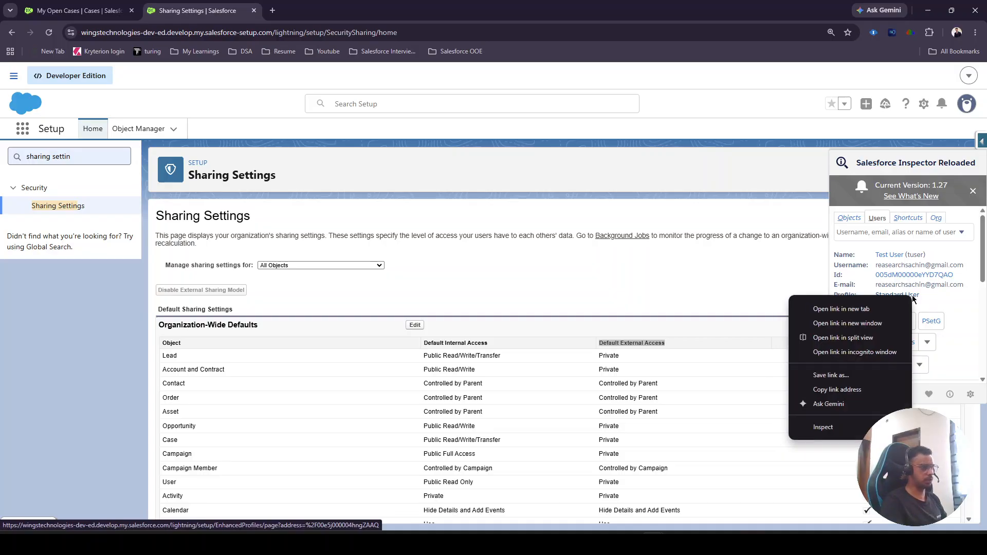
click(836, 309)
click(311, 5)
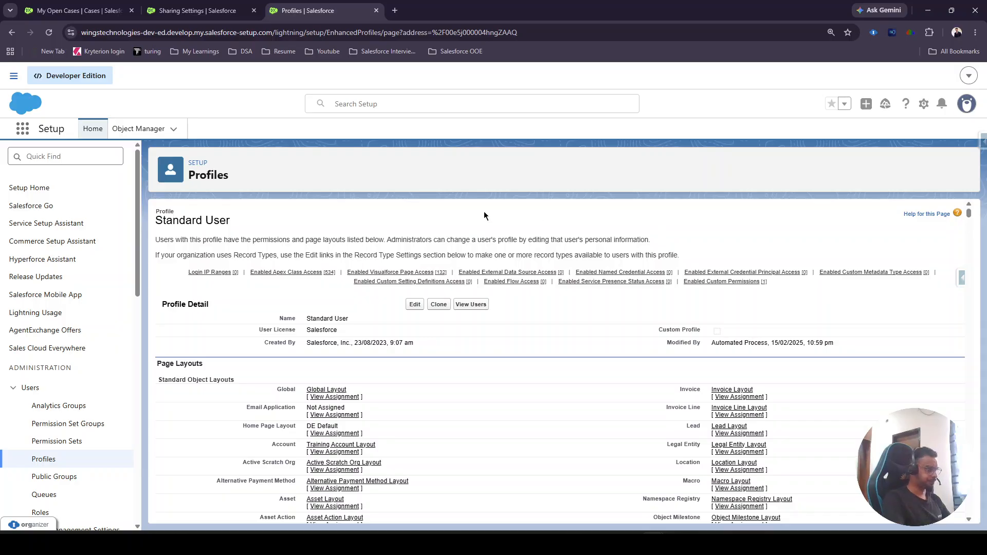
- Look through the Standard User profile's settings and search the page for "modify"
scroll(483, 216, down, 3)
scroll(485, 277, up, 3)
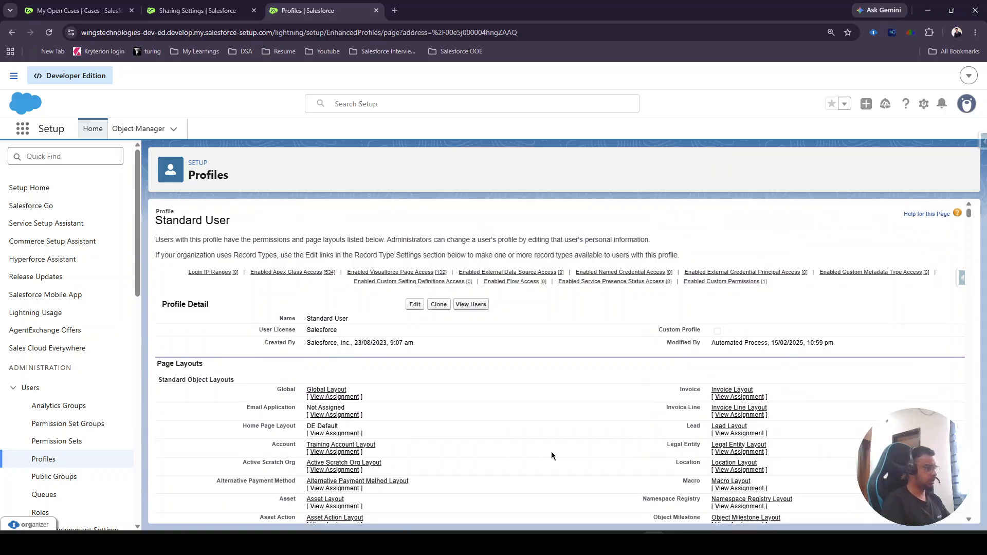
scroll(506, 401, down, 10)
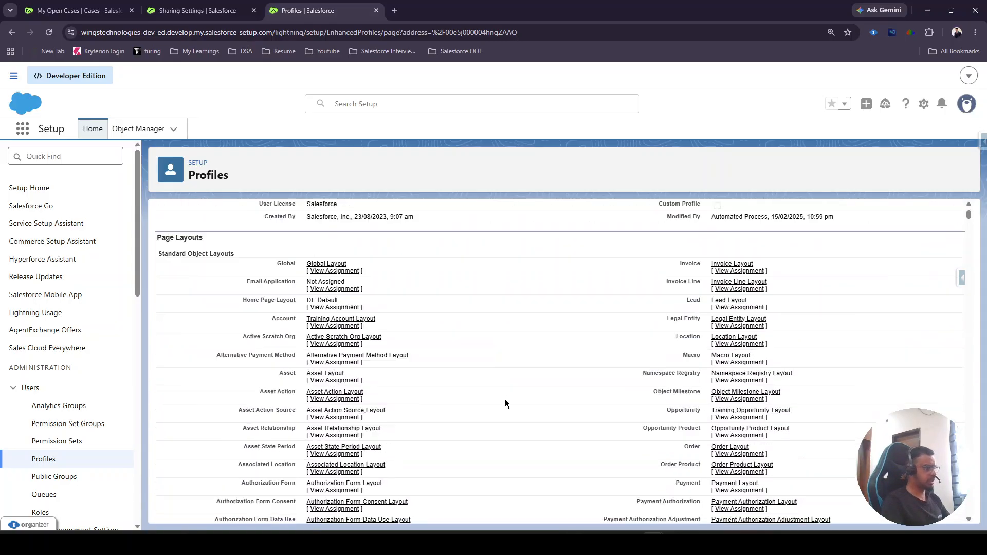
scroll(509, 401, down, 15)
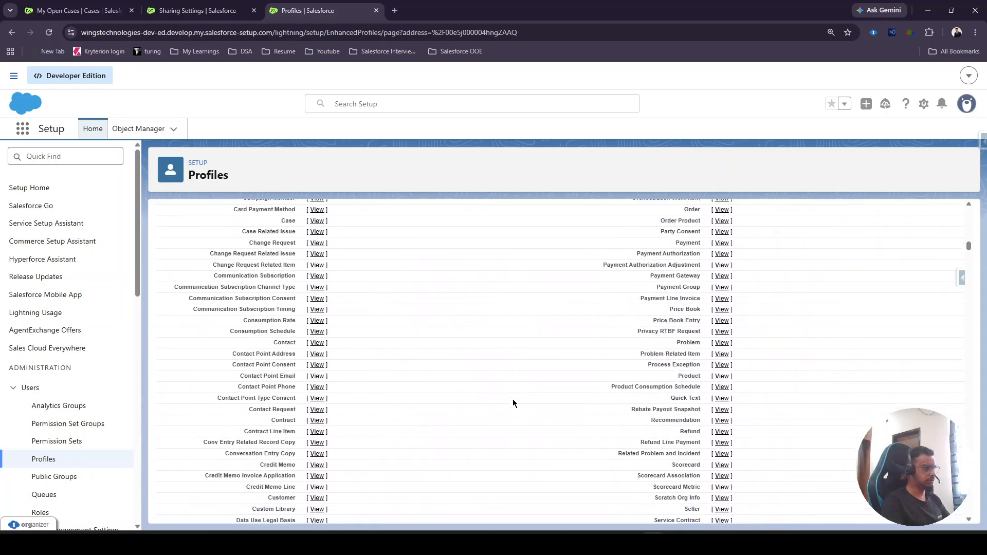
scroll(513, 403, down, 10)
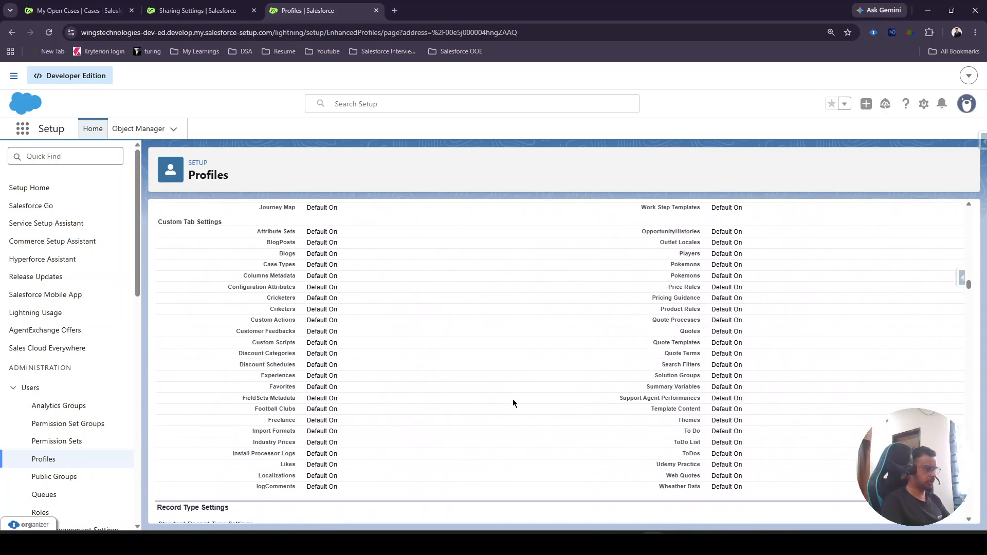
key(ctrl+f)
text(modi)
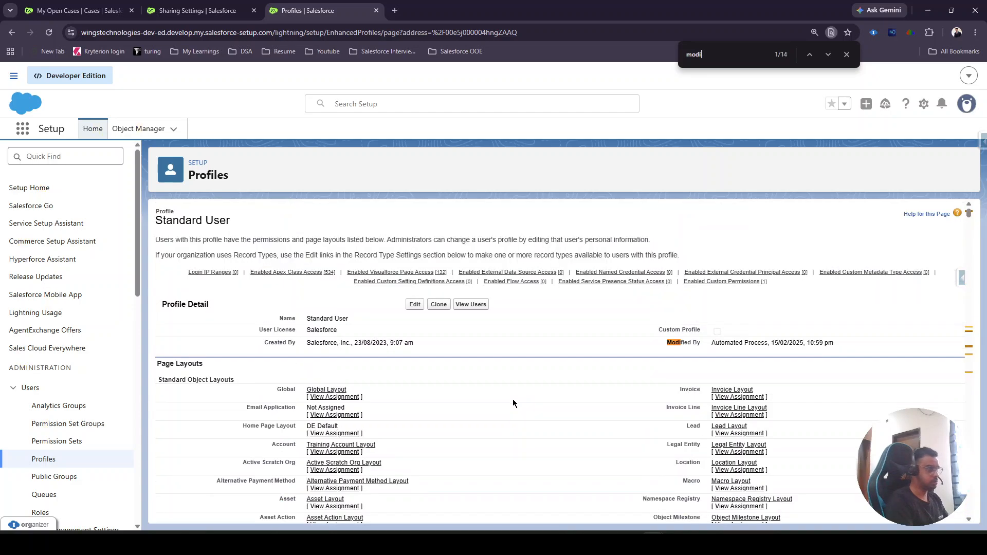
text(fy)
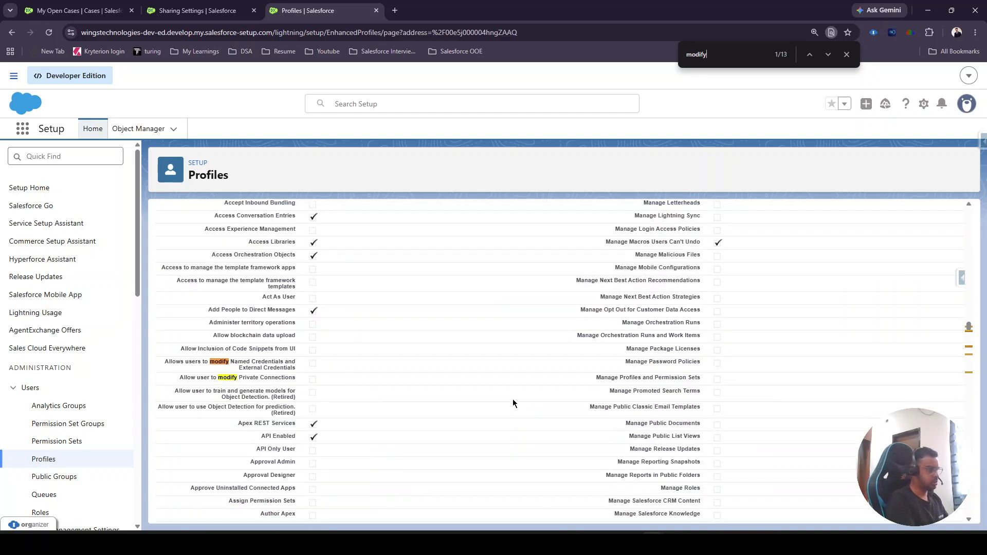
- Step through the "modify" matches in the profile's general, standard object and custom object permissions, and return to the Sharing Settings page
key(Return)
key(Return)
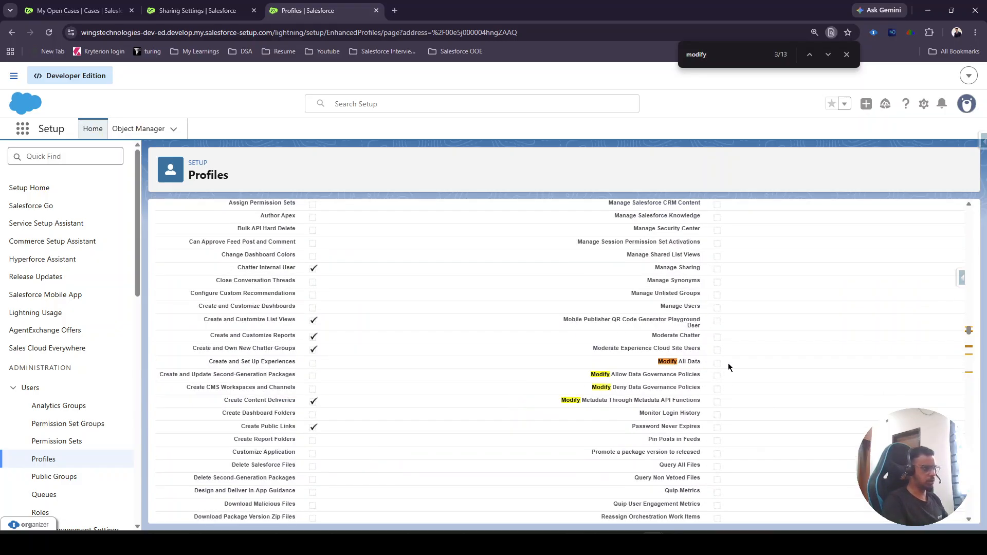
key(Return)
key(Return)
key(Return)
key(Return)
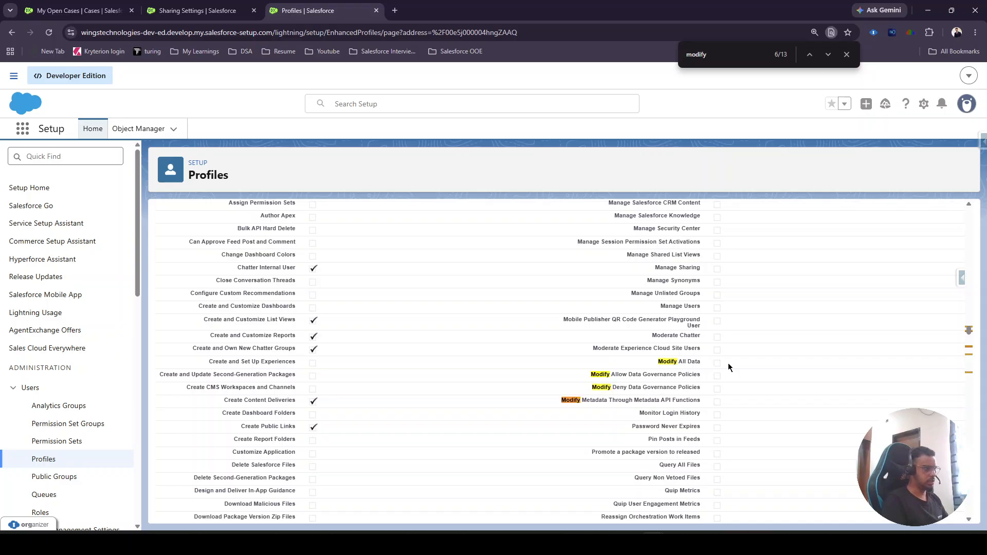
key(Return)
key(Return)
key(Return)
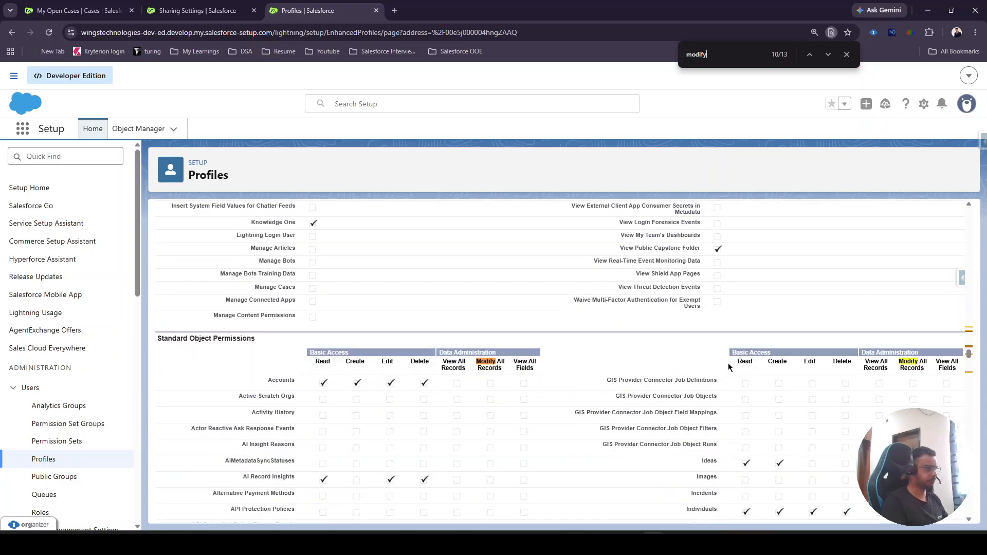
key(Return)
key(Return)
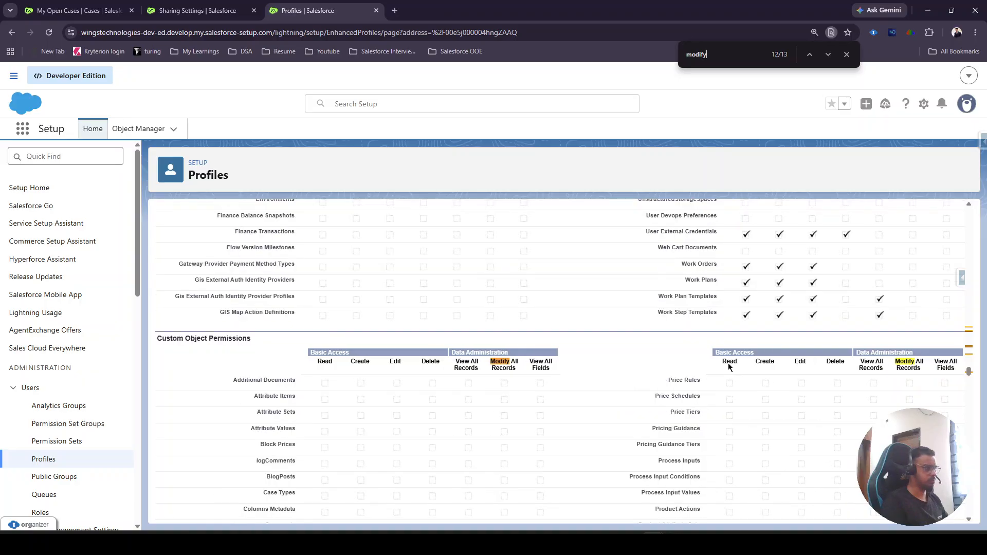
key(Return)
key(Return)
click(206, 9)
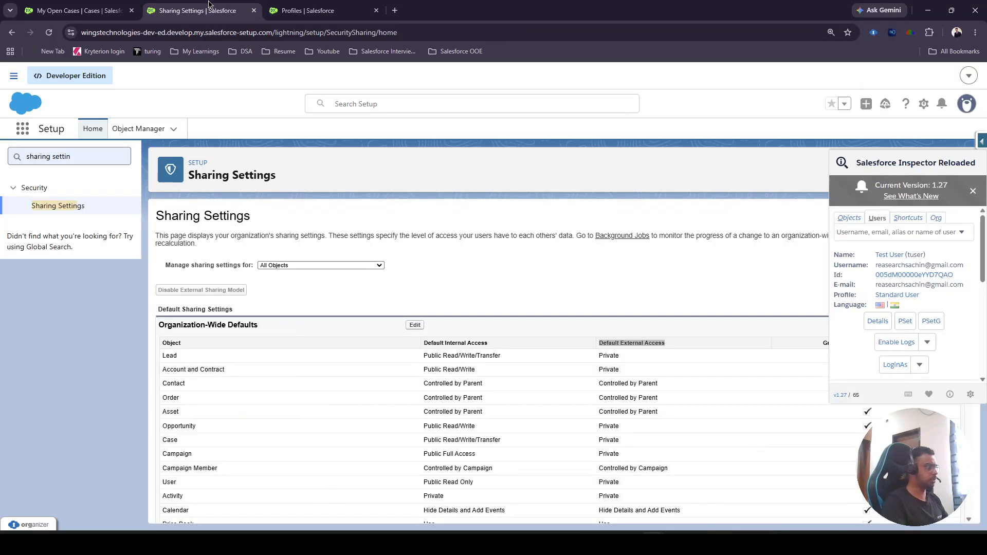
- Look up the administrator by name in Salesforce Inspector's user search and select the matching System Administrator account
click(882, 230)
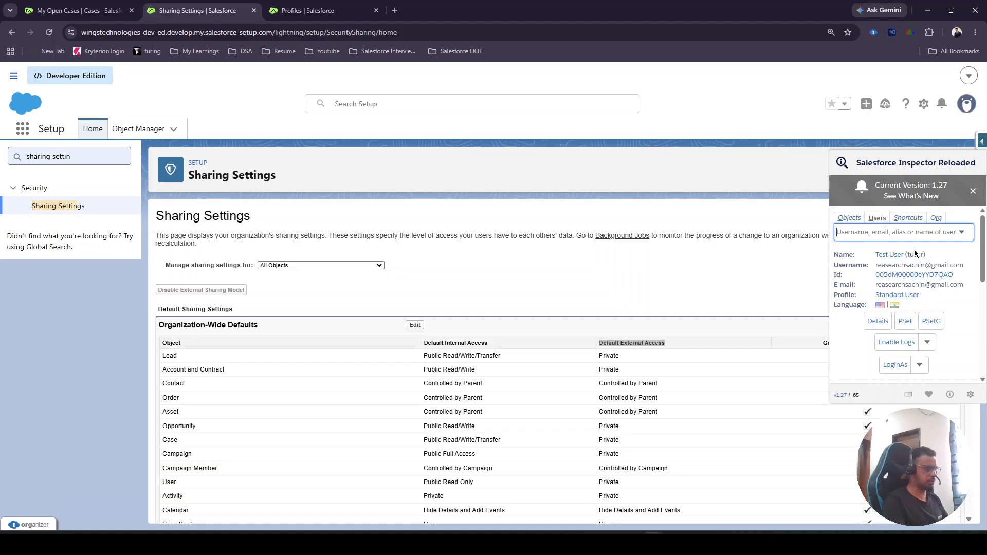
click(981, 143)
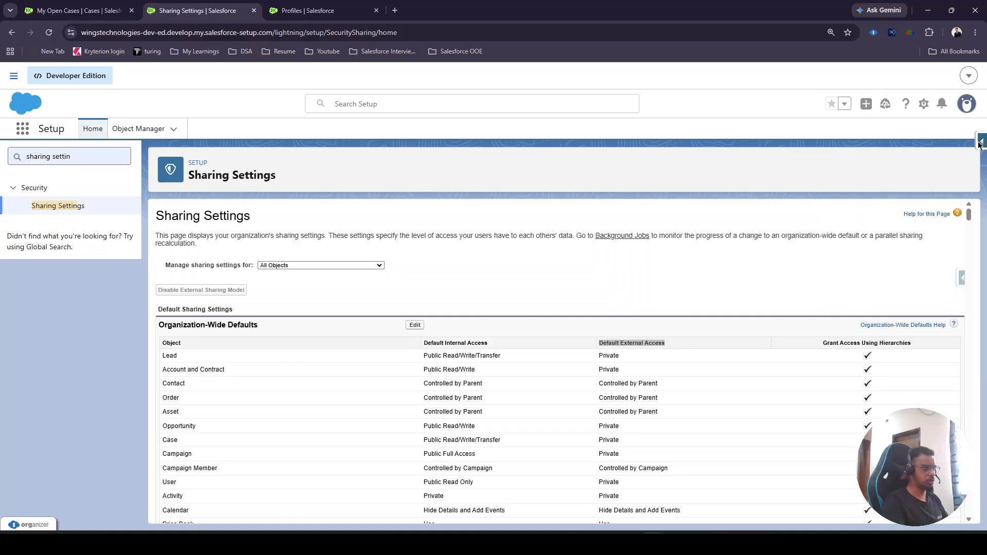
click(981, 142)
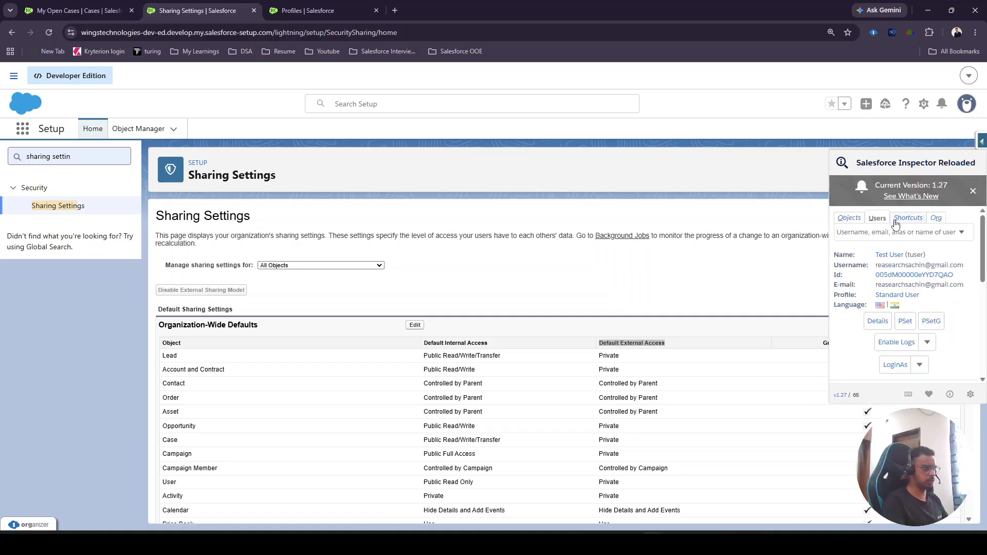
text(sachin)
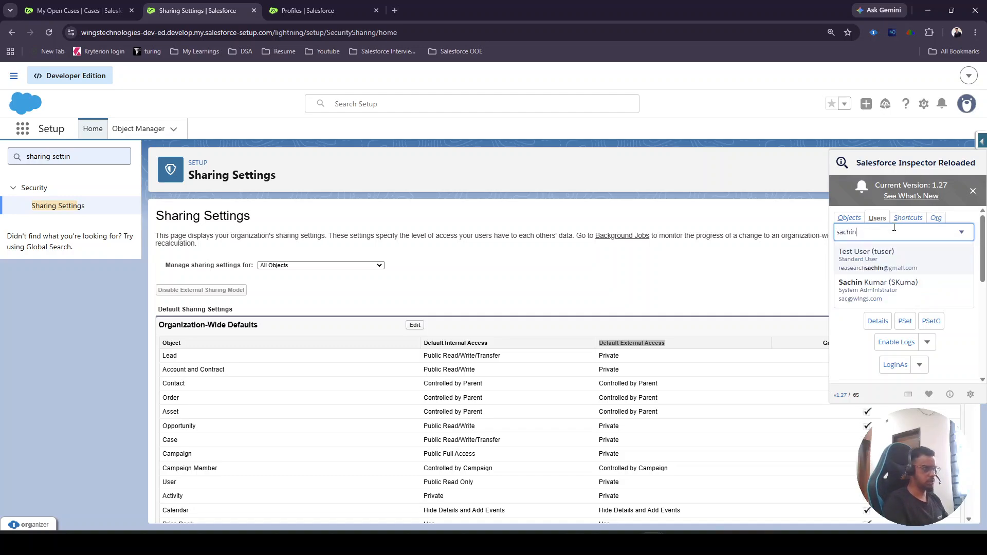
click(881, 294)
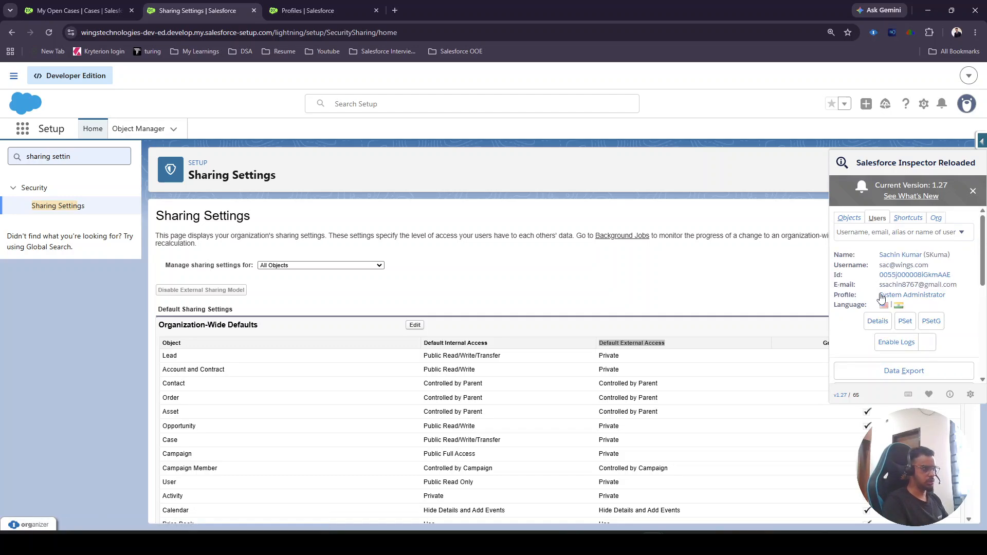
- Open the administrator account's System Administrator profile in a new browser tab and switch to it
right_click(920, 297)
click(839, 308)
click(442, 10)
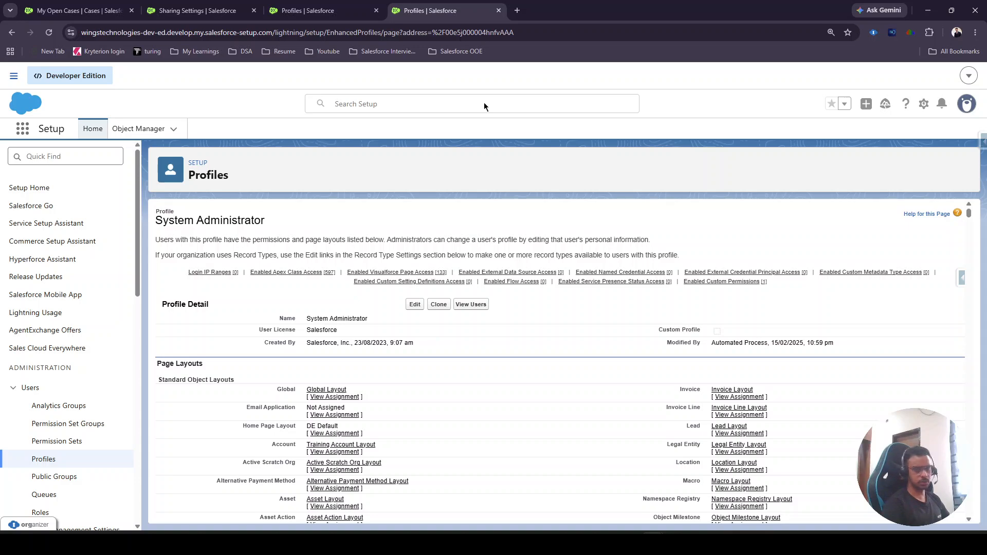
- Search the System Administrator profile for "modify", step through matches to Modify All Data and Modify All Records, and return to the Sharing Settings page
key(ctrl+f)
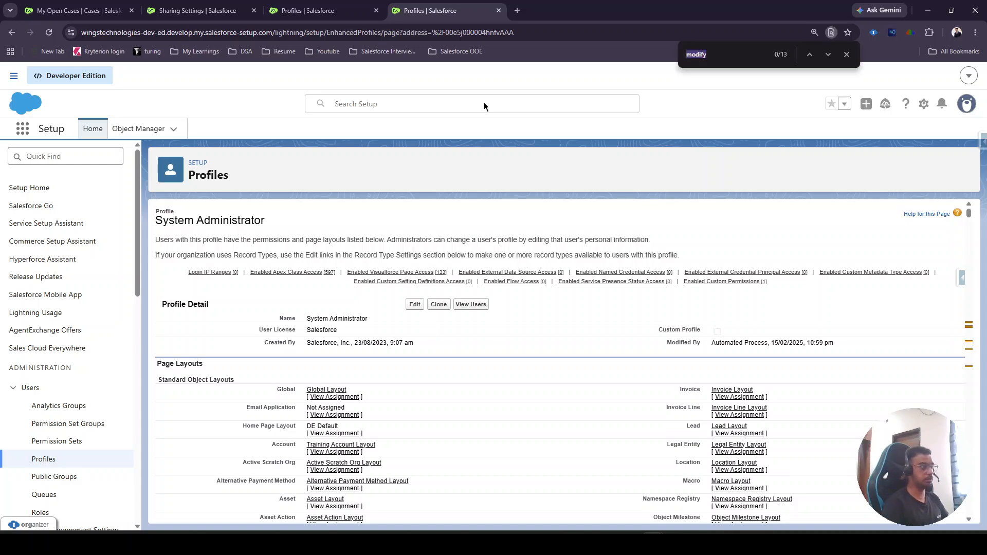
key(Return)
key(Return)
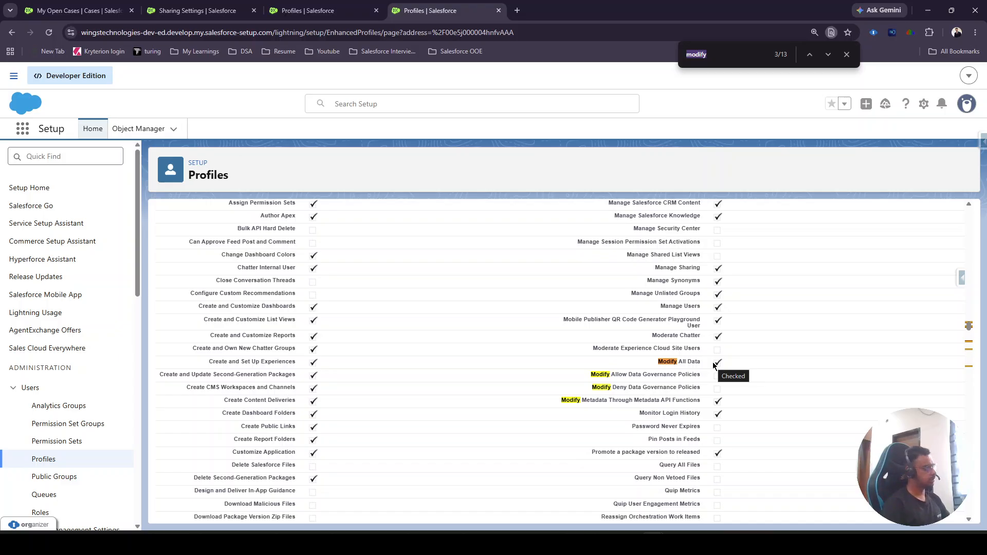
key(Return)
key(Return)
key(Return)
key(Return)
key(Return)
key(Return)
key(Return)
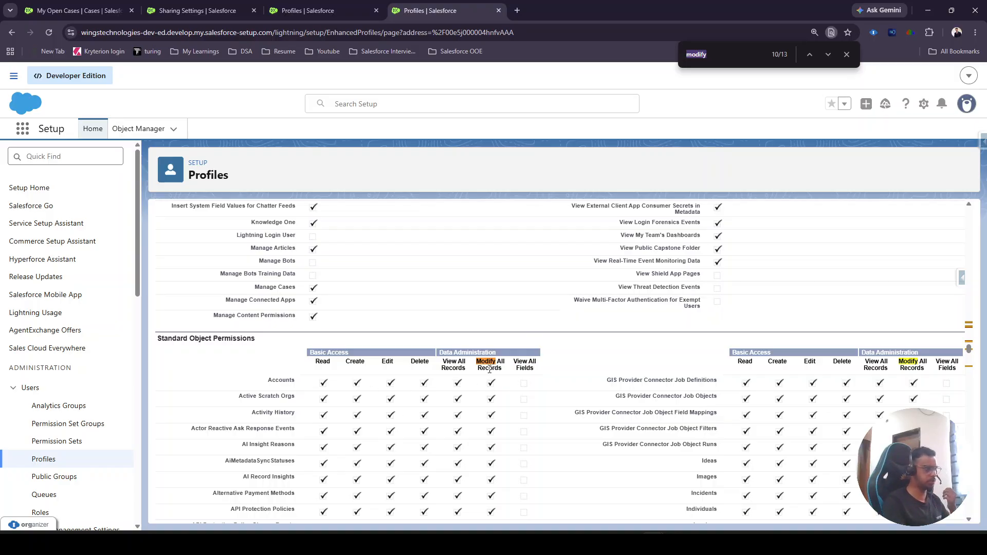
click(343, 6)
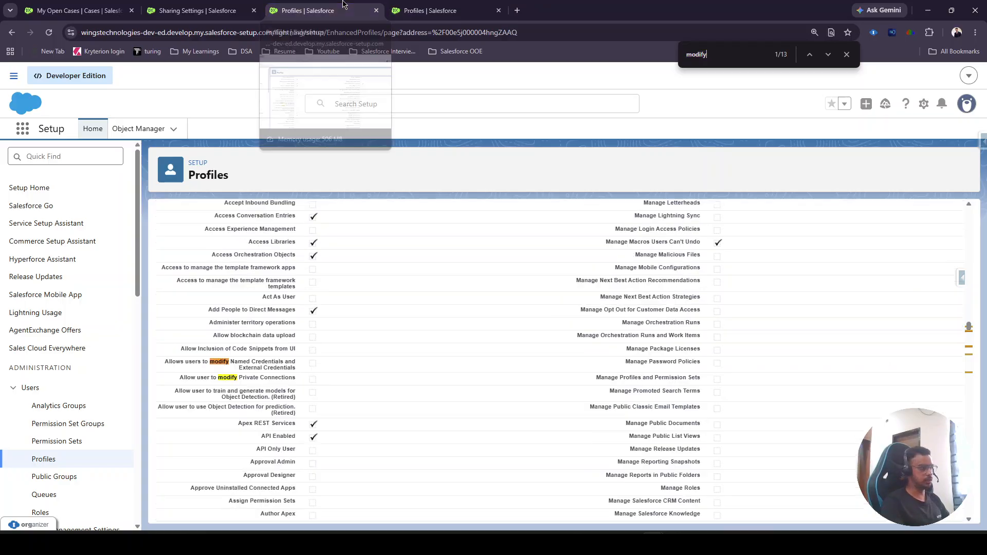
click(223, 6)
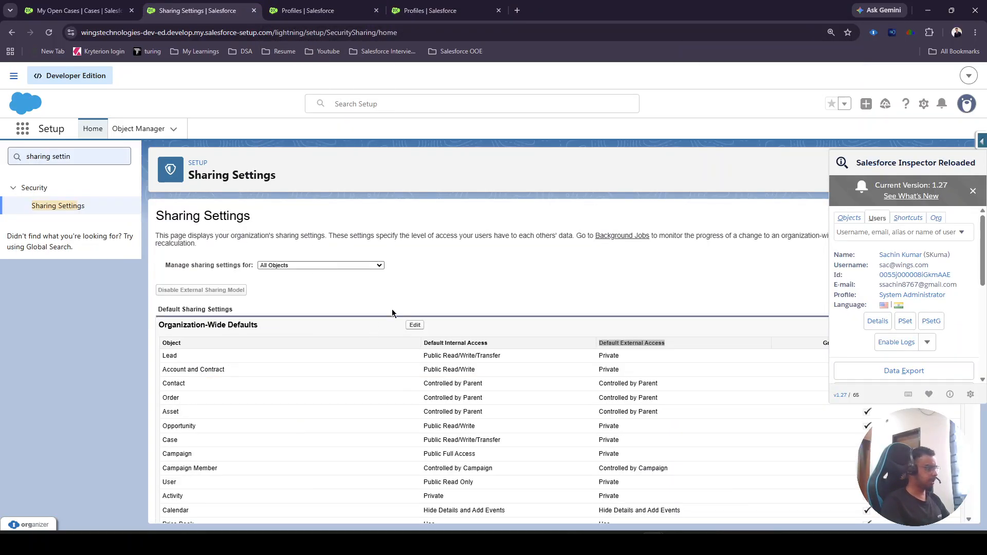
- Look through the organization-wide defaults down to the sharing rules and open a text search on the page
scroll(335, 271, down, 12)
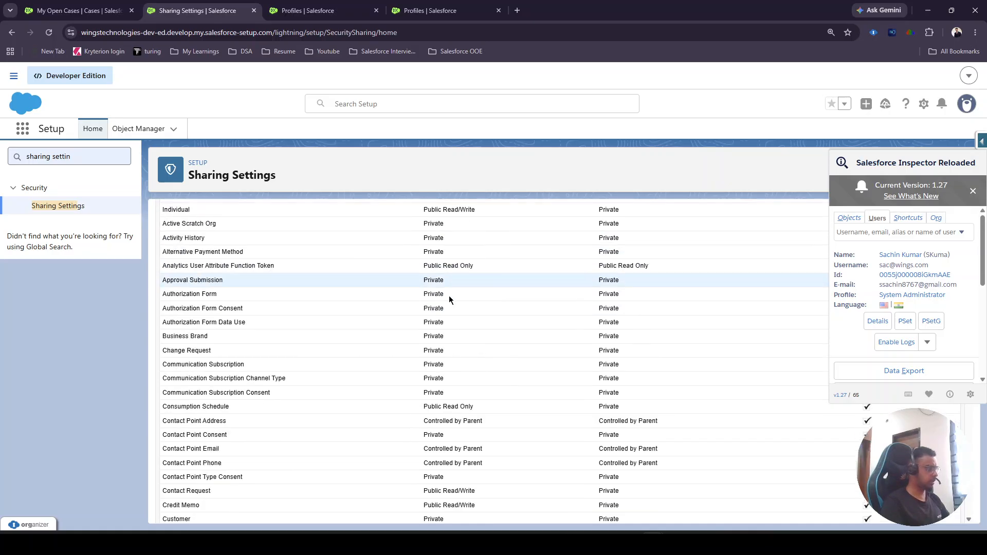
click(973, 190)
scroll(409, 291, down, 4)
scroll(409, 292, down, 5)
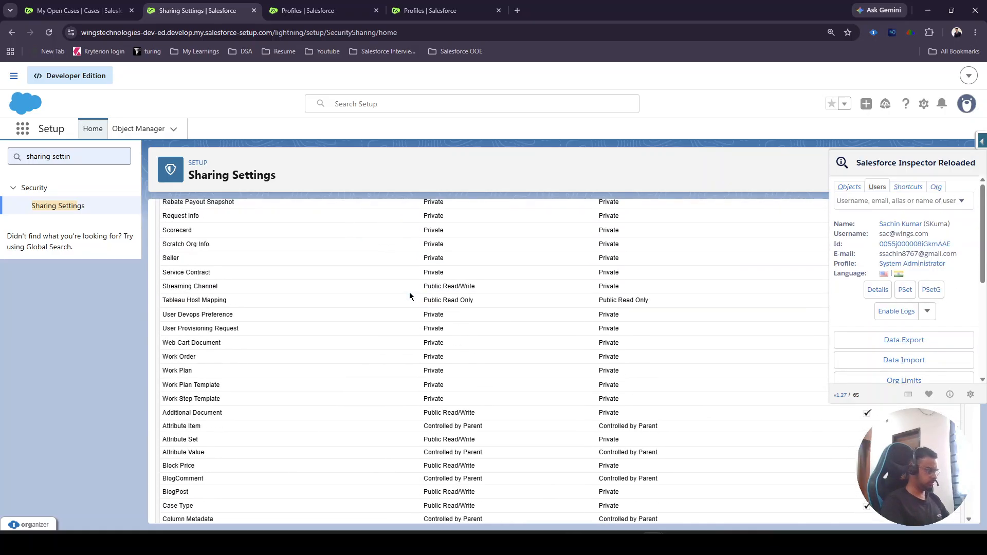
scroll(409, 292, down, 20)
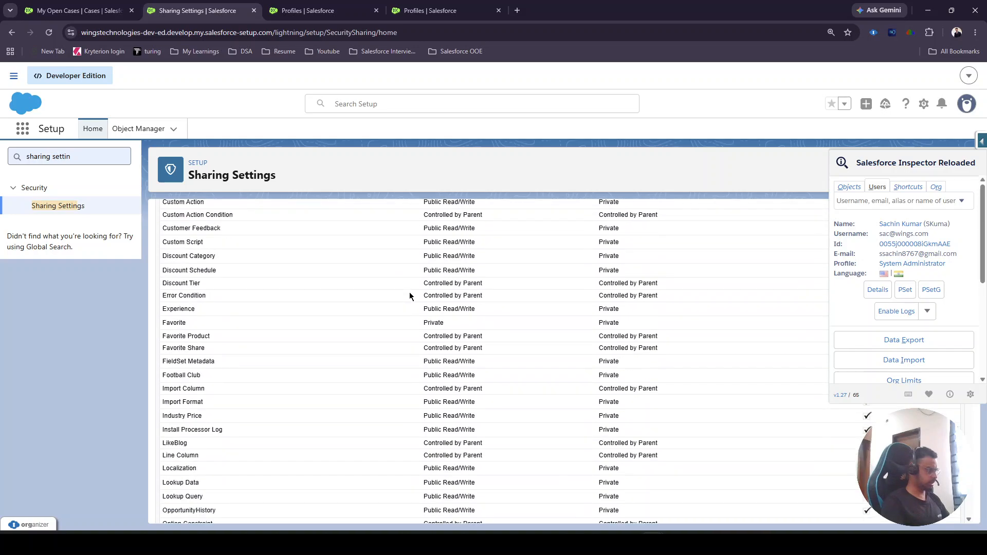
scroll(409, 292, down, 15)
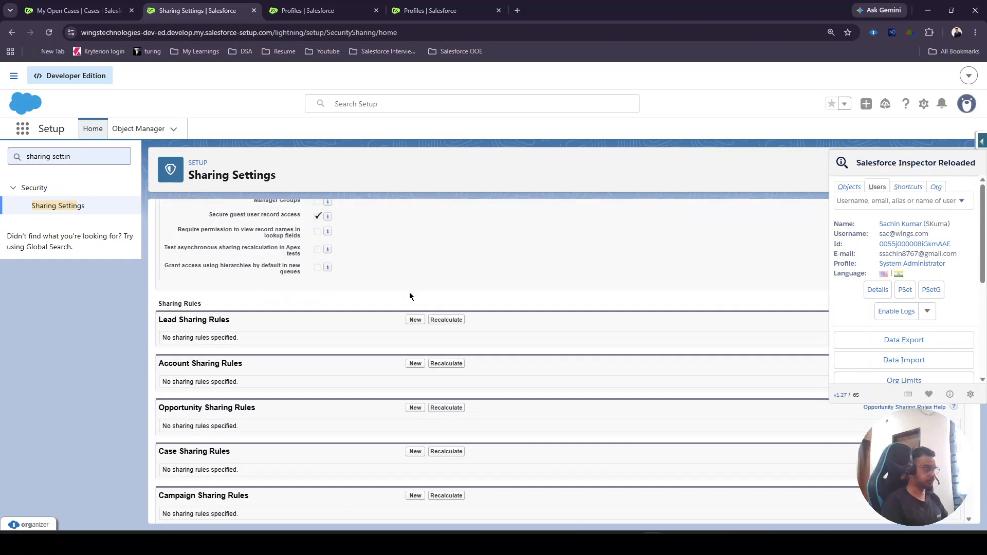
click(503, 128)
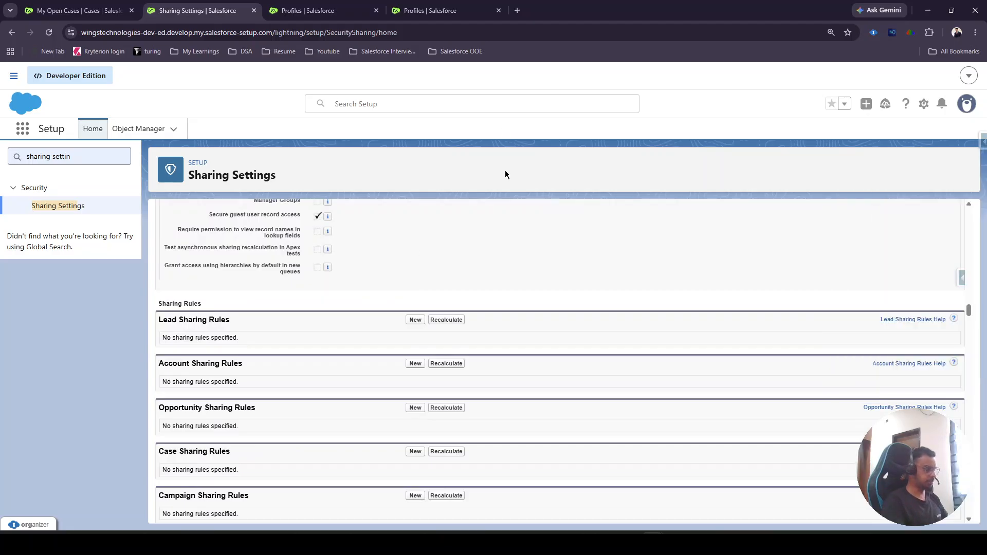
key(ctrl+f)
text(s)
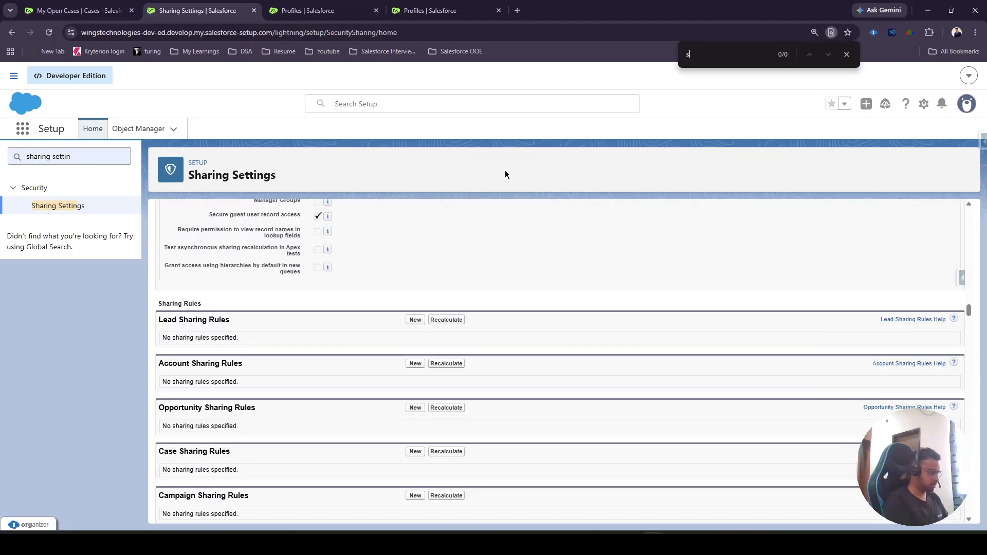
text(chool)
key(BackSpace)
key(BackSpace)
key(BackSpace)
key(BackSpace)
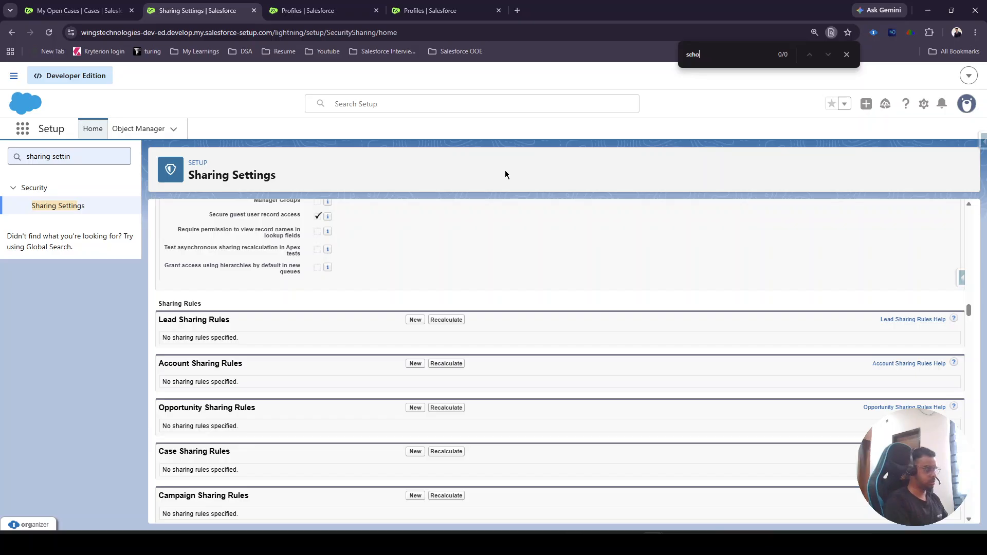
text(tude)
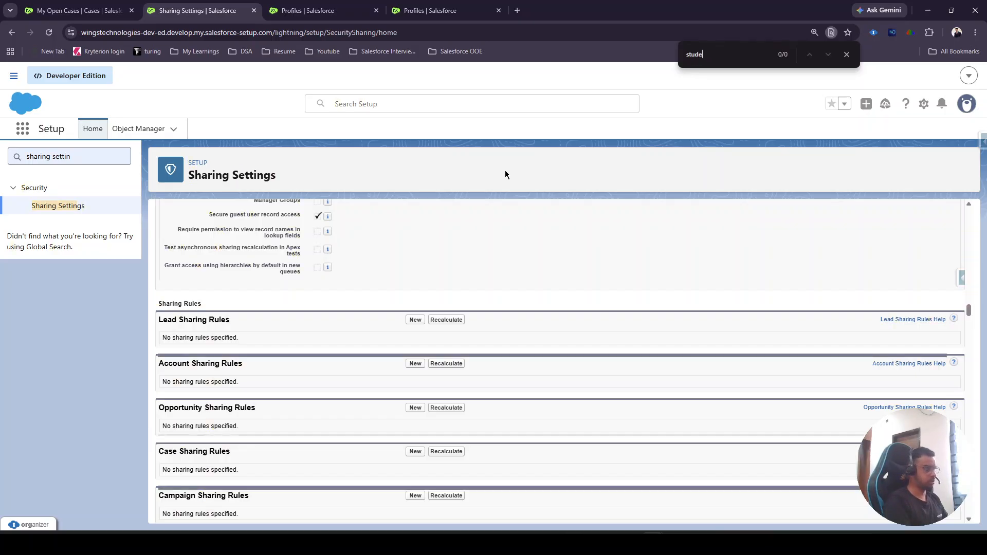
key(BackSpace)
key(BackSpace)
key(BackSpace)
- Search the Sharing Settings page for "case" and step through the matches to the Case object's row in the organization-wide defaults
text(case)
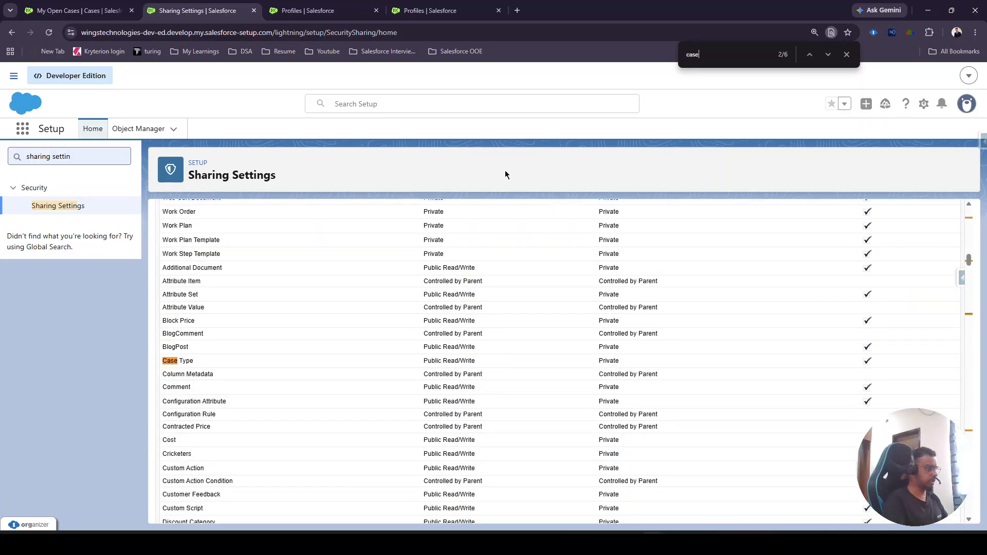
key(Return)
key(Return)
key(Return)
key(Return)
key(Return)
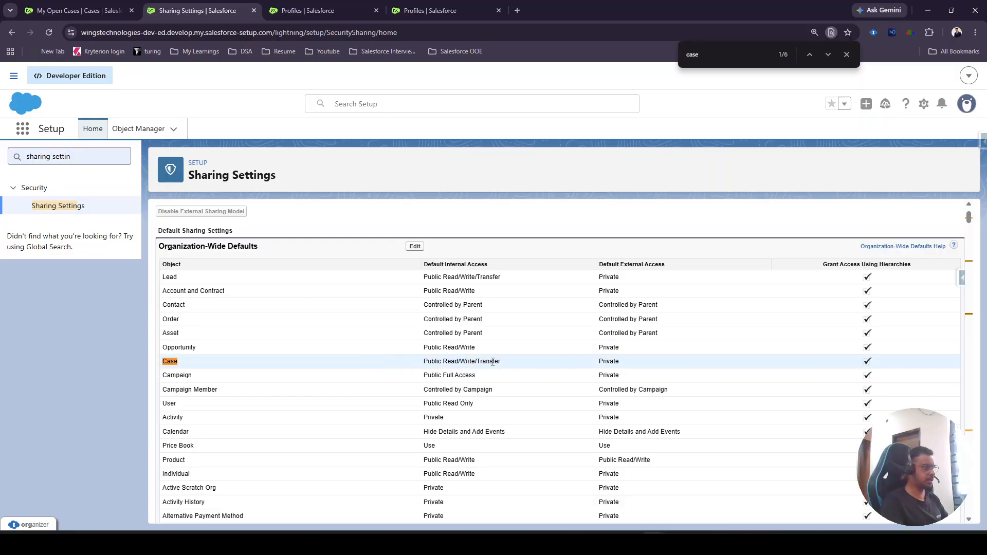
- Highlight the Case object's default internal access, followed by the Organization-Wide Defaults heading
drag(502, 366, 425, 361)
click(426, 362)
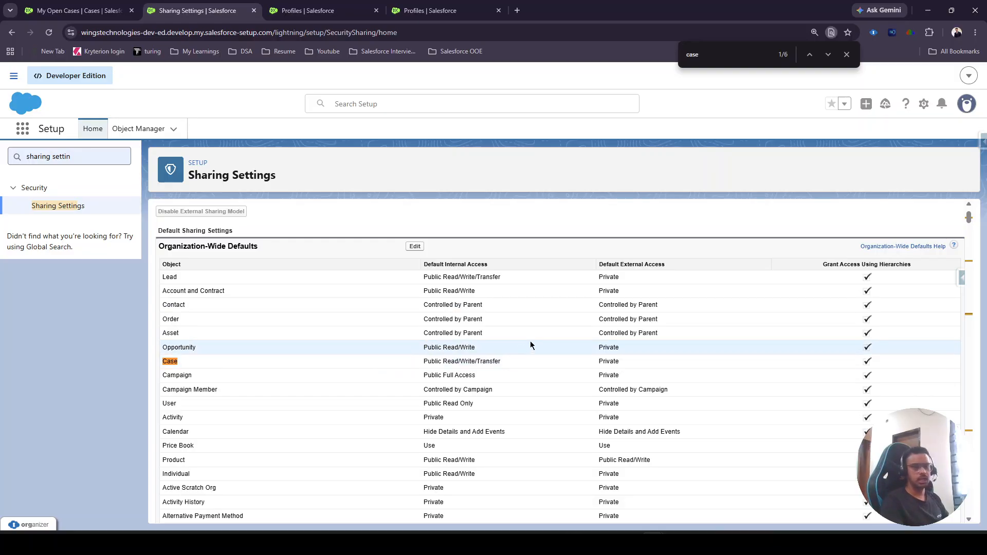
drag(419, 363, 503, 363)
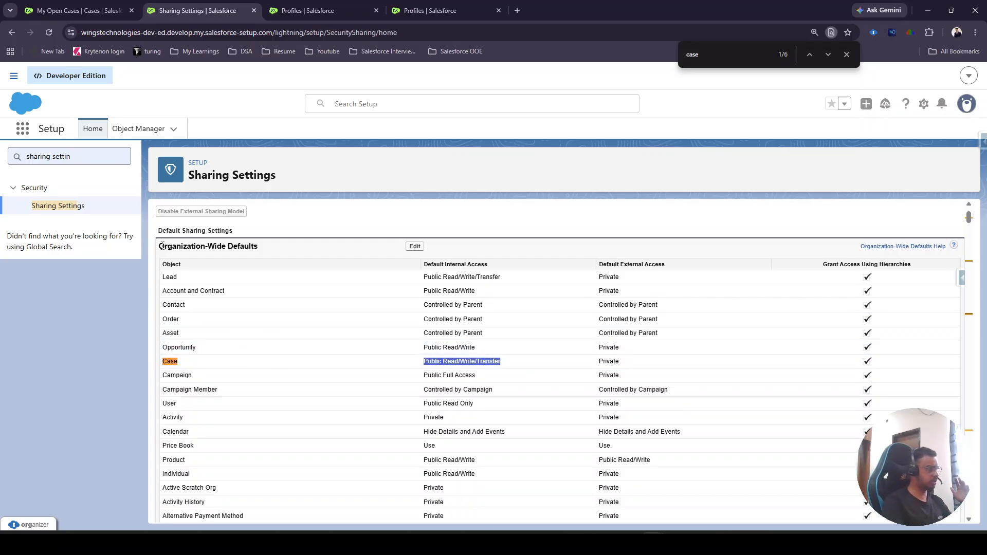
drag(265, 247, 159, 247)
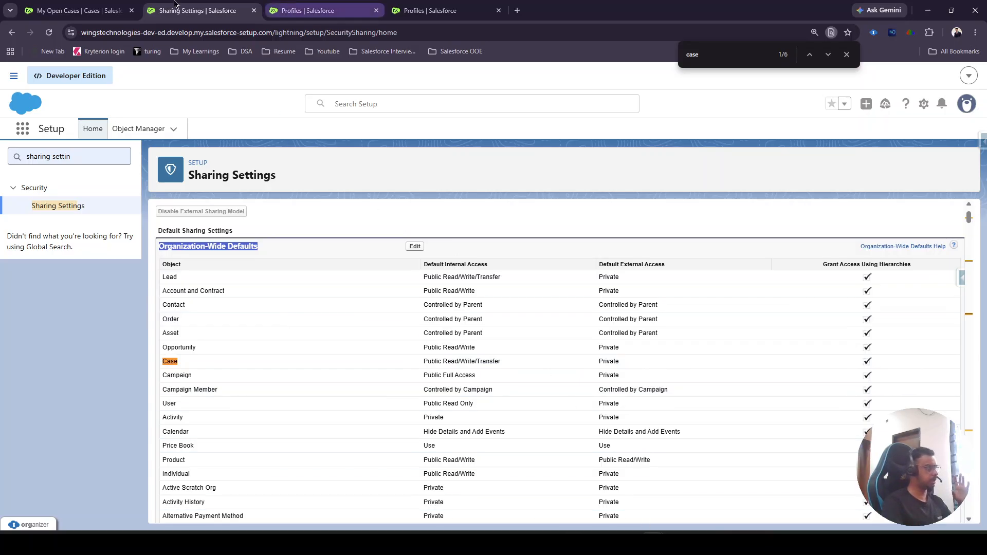
- Return to the administrator's Cases page and display the All Open Cases list view
click(60, 5)
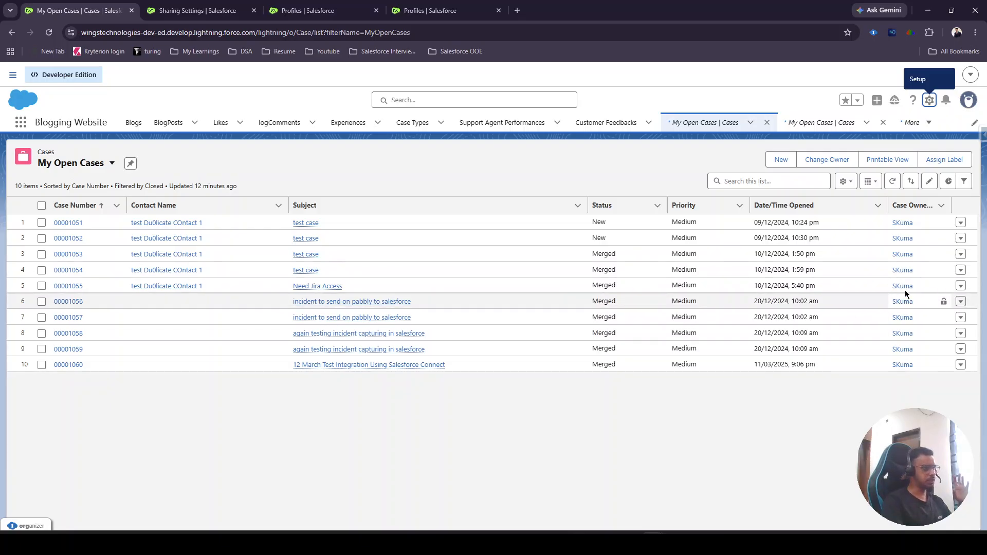
click(91, 164)
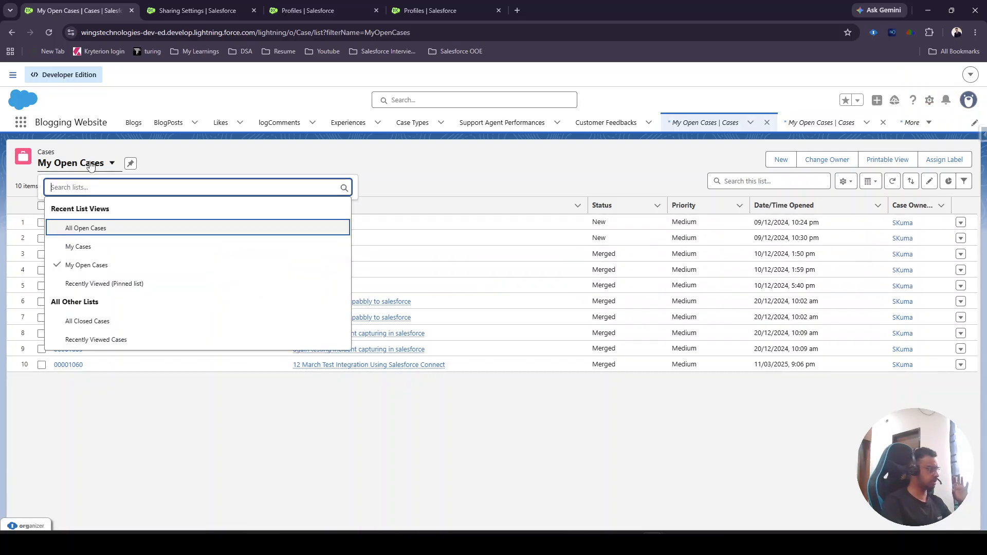
click(81, 233)
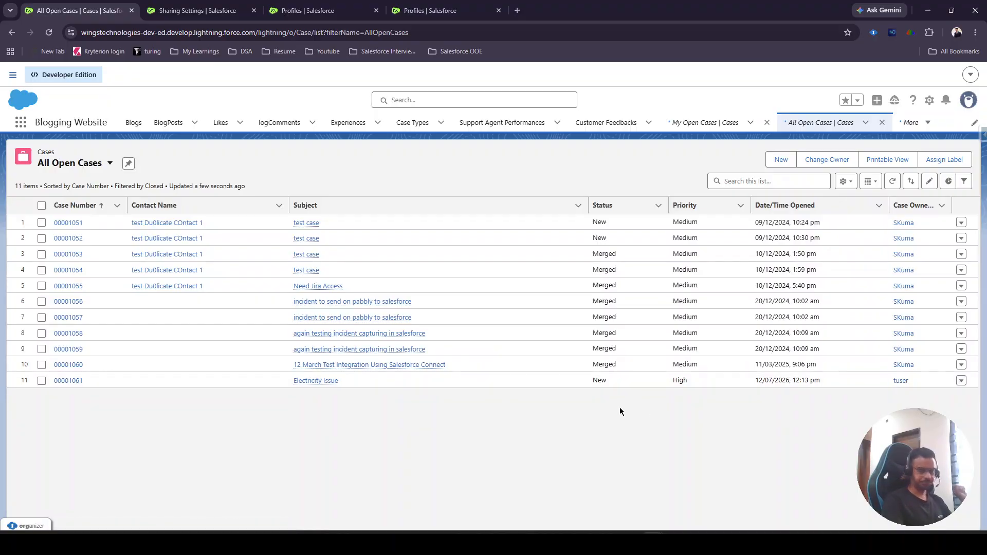
- Switch to the test user's incognito window and display the All Open Cases list view there
mouse_move(650, 542)
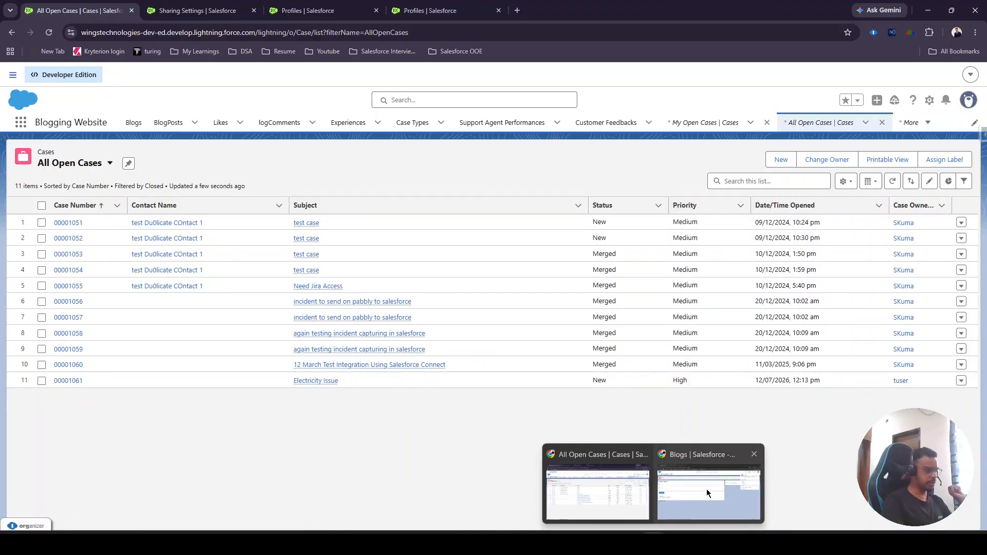
click(706, 489)
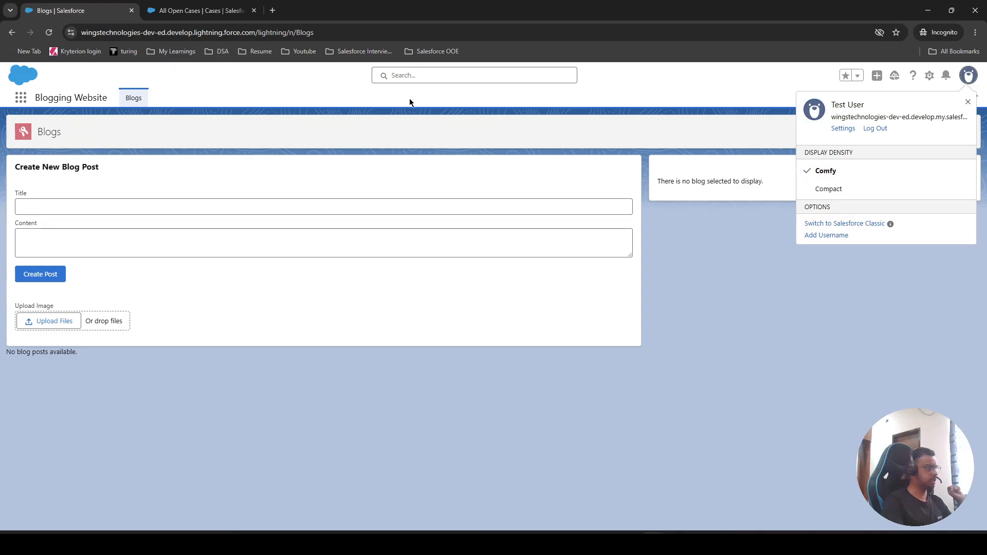
click(20, 98)
click(200, 11)
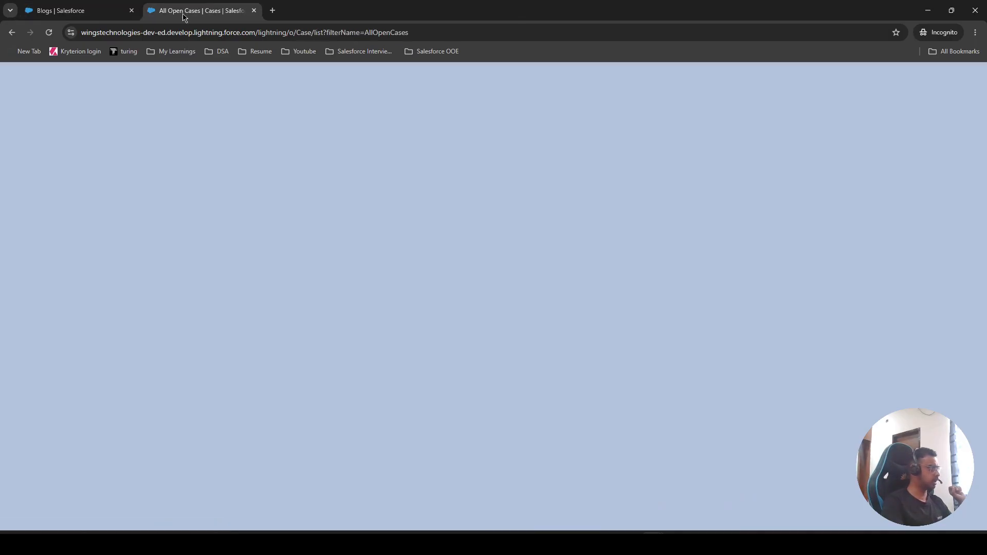
click(84, 144)
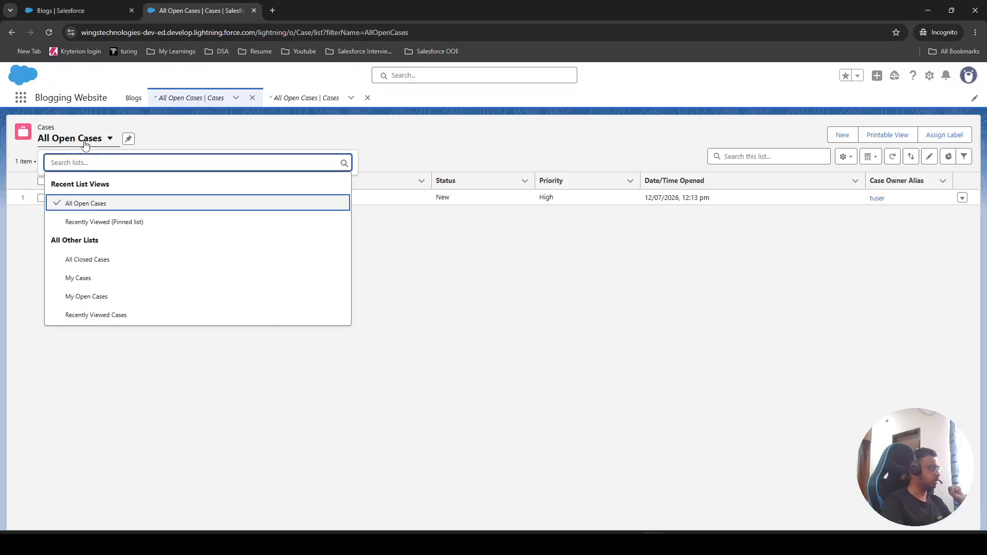
click(90, 206)
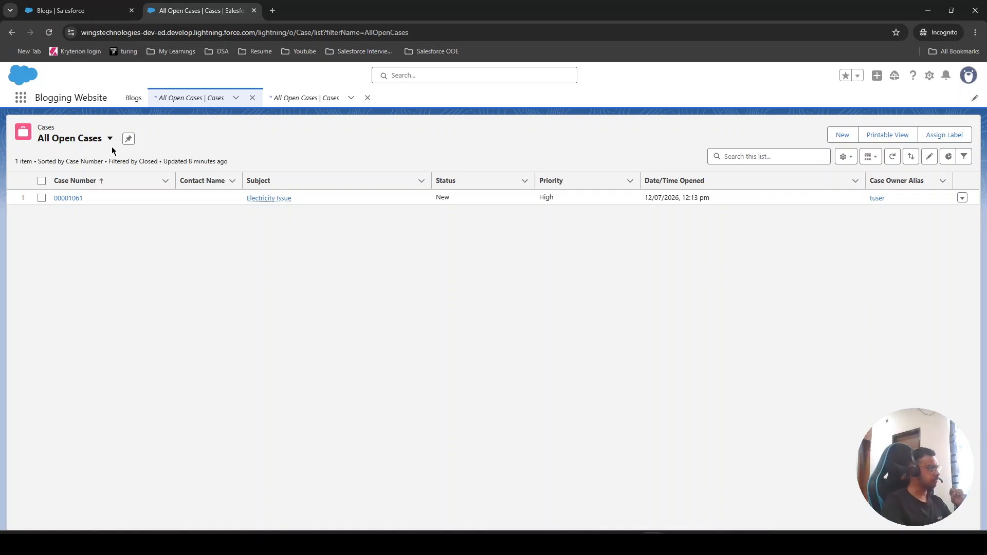
- Reload the test user's All Open Cases list and open the "Electricity Issue" case
click(49, 32)
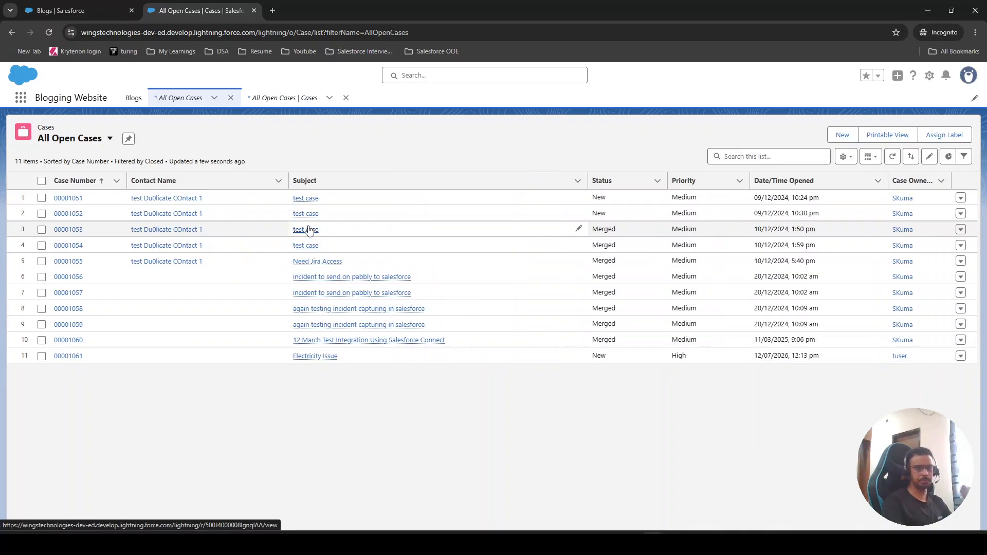
mouse_move(309, 230)
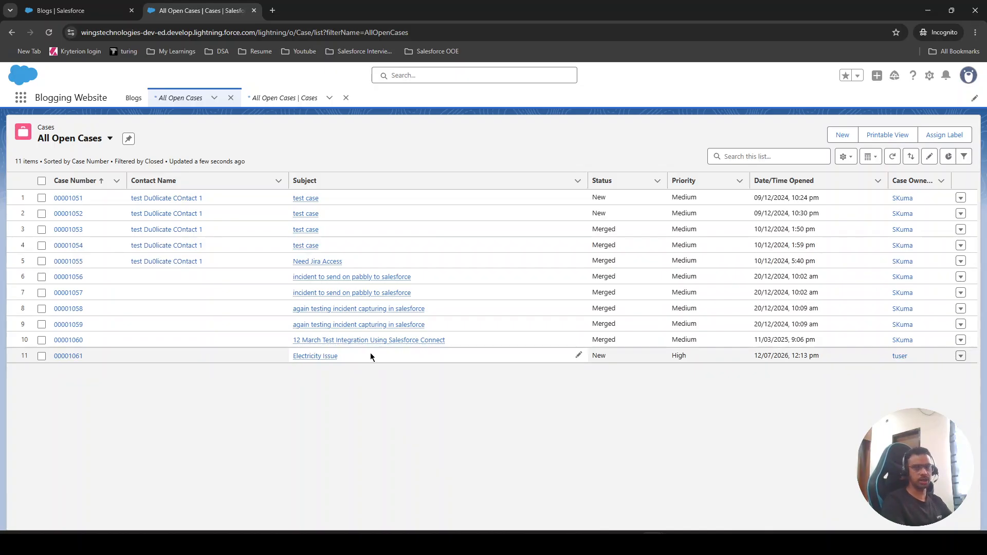
click(79, 357)
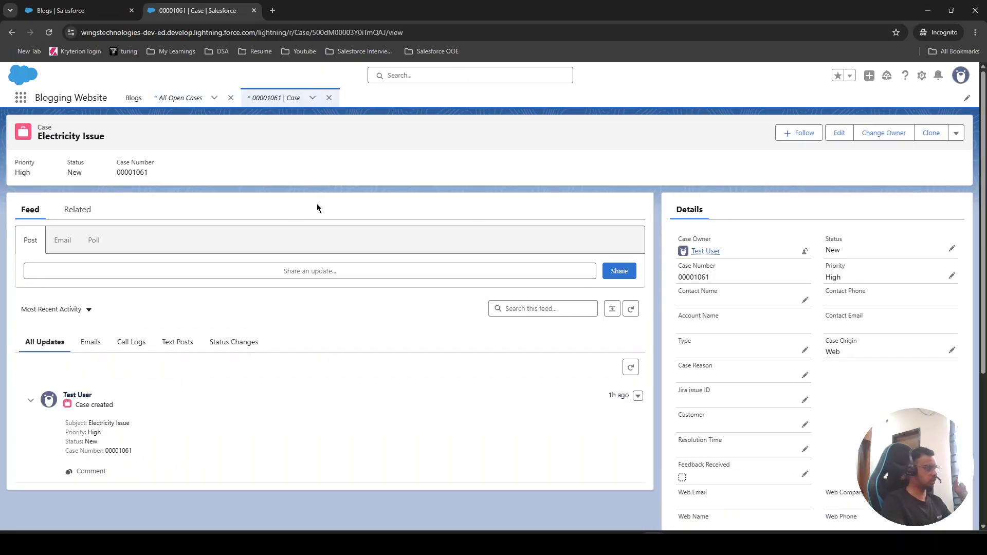
- Examine the "Electricity Issue" case's owner, creator and description details in the test user's window
mouse_move(712, 254)
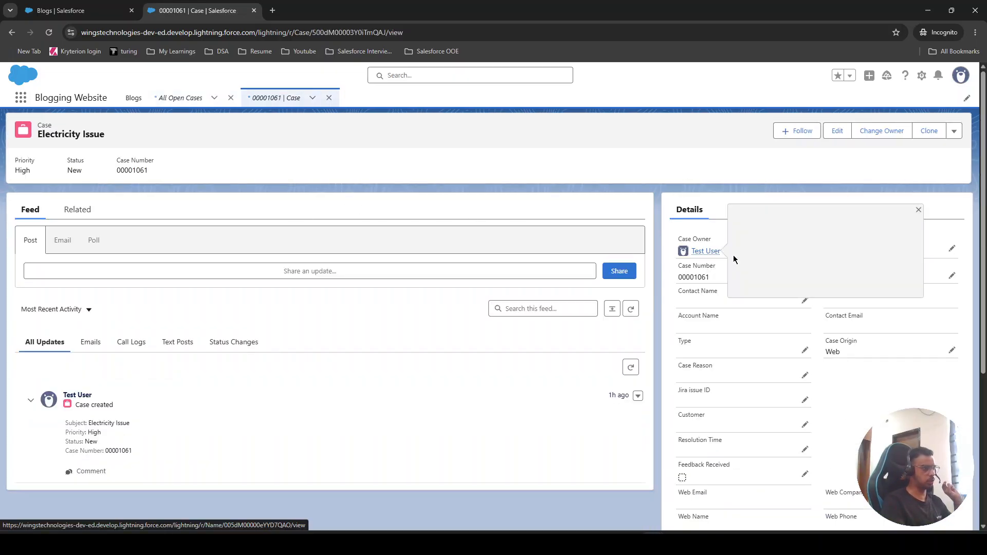
scroll(791, 406, down, 5)
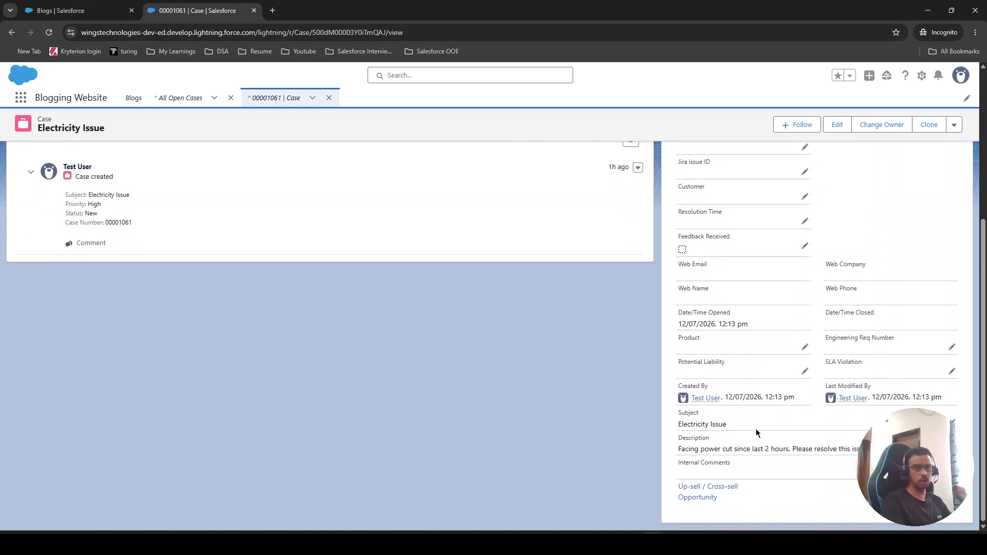
scroll(758, 432, up, 5)
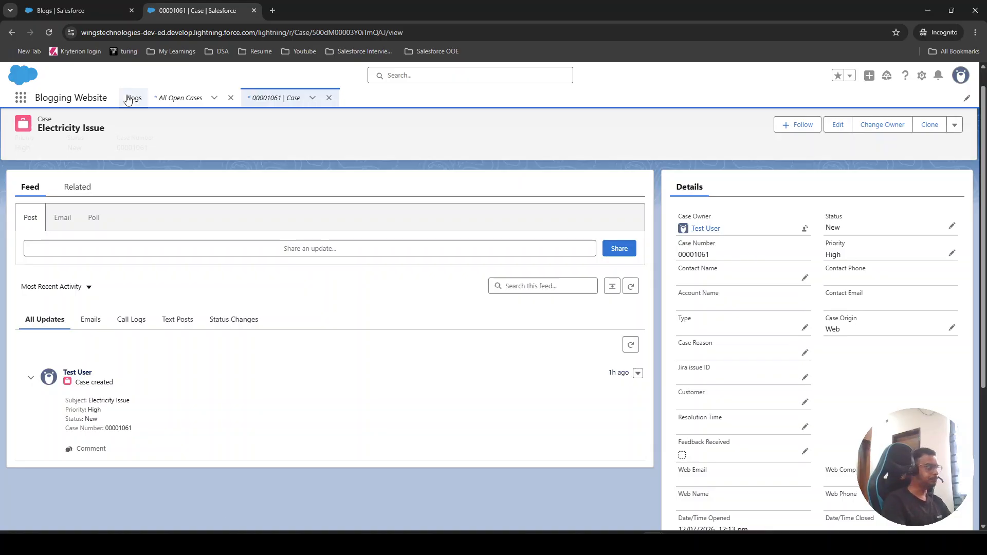
click(83, 9)
click(145, 6)
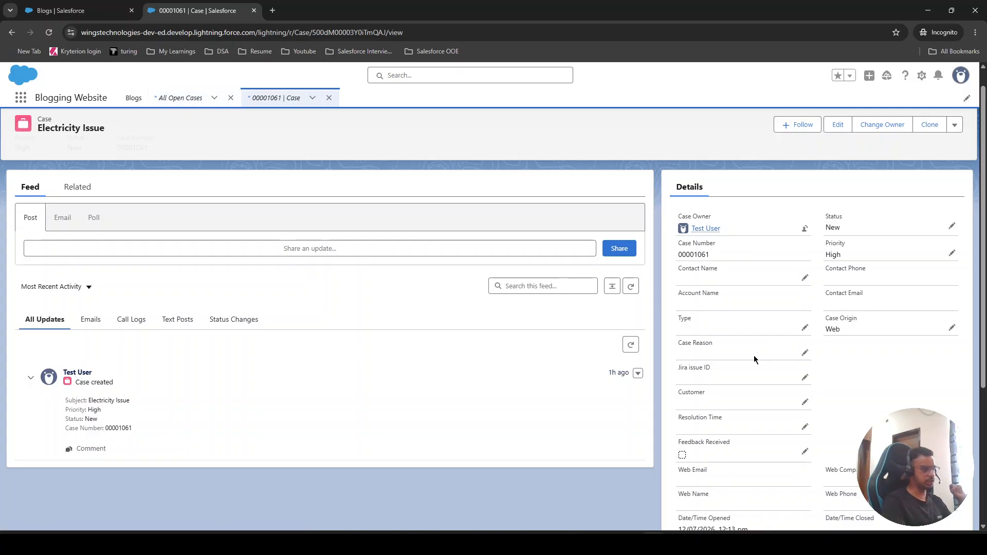
scroll(754, 358, down, 4)
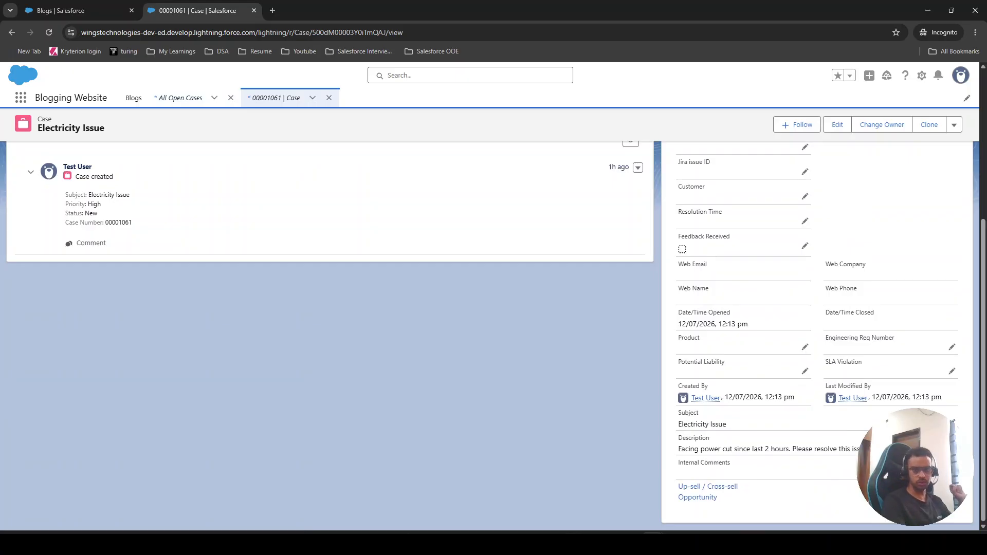
scroll(862, 245, up, 5)
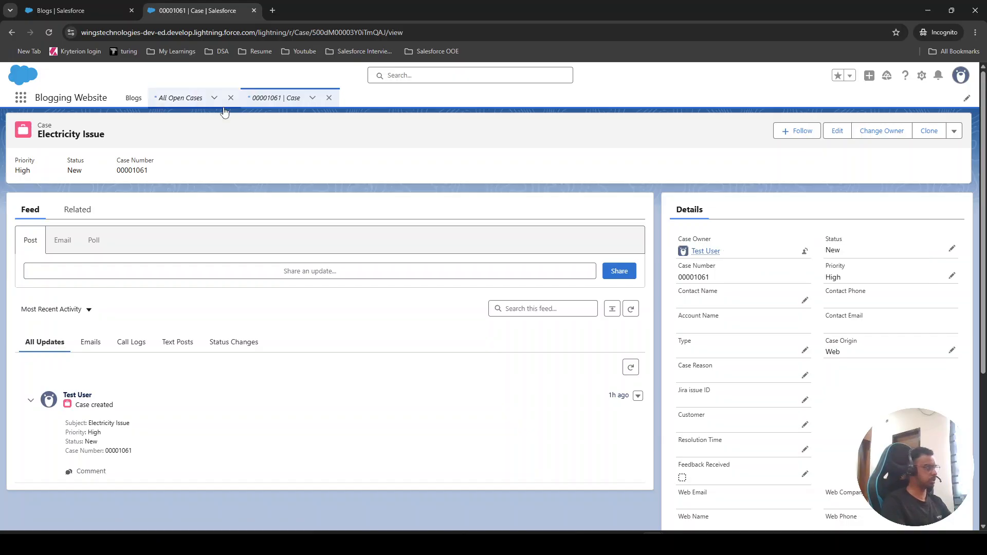
- Return to the test user's All Open Cases list, open the first "test case" record and check its case owner
click(189, 102)
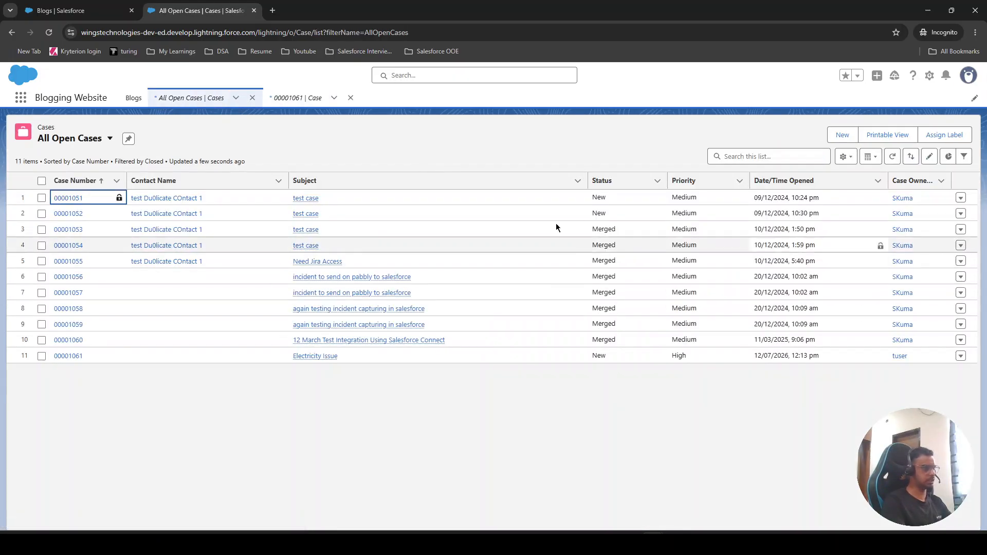
click(67, 198)
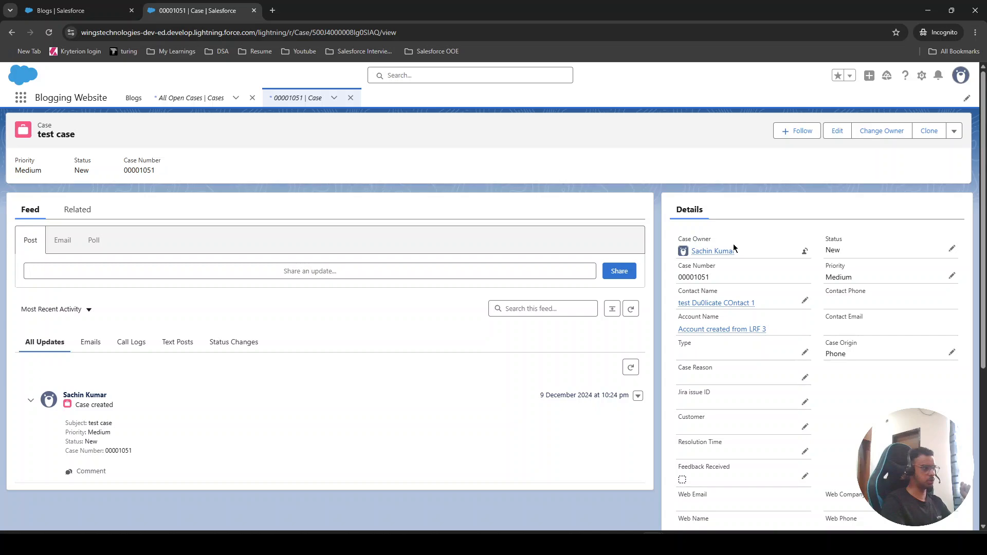
mouse_move(730, 254)
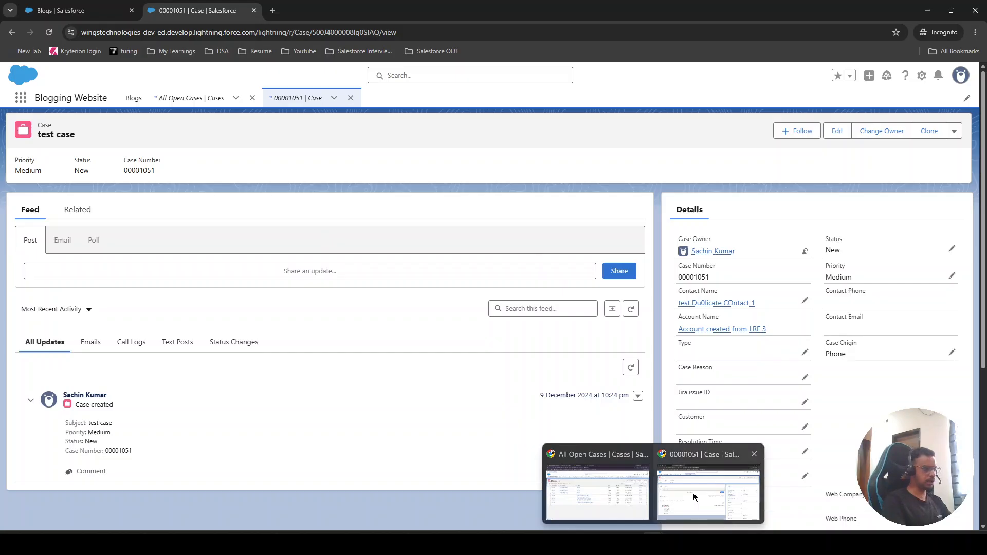
- Switch to the administrator's browser window and bring up the Sharing Settings page
mouse_move(653, 543)
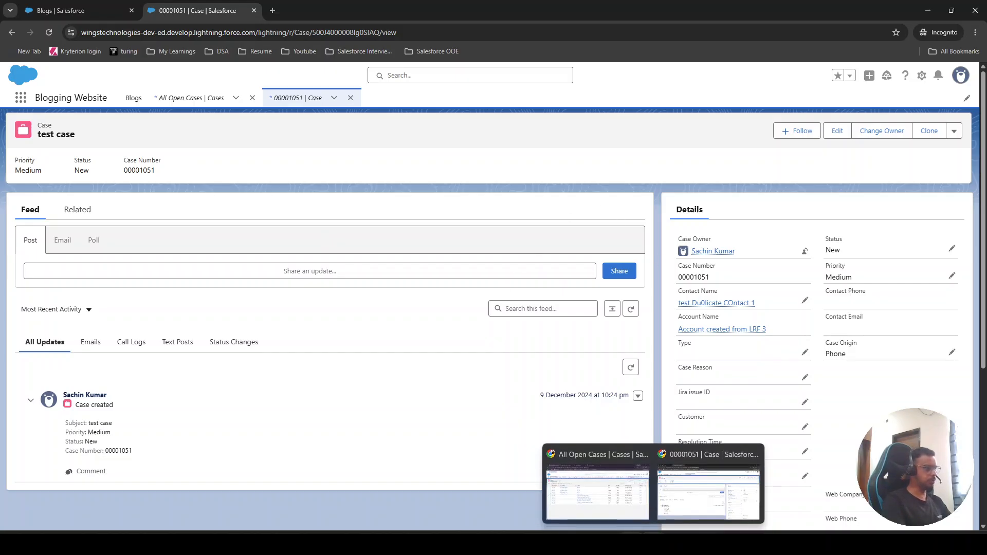
click(598, 486)
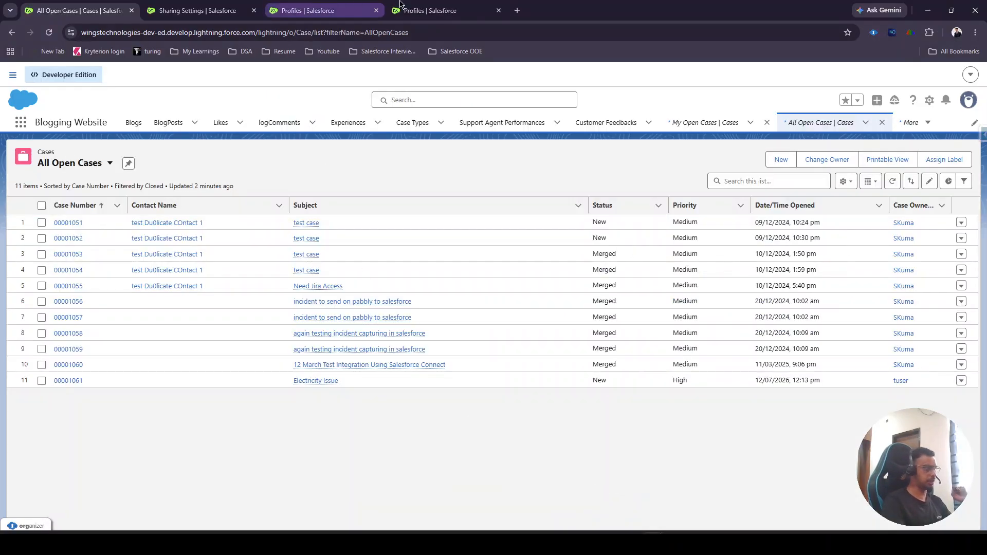
click(426, 10)
click(313, 11)
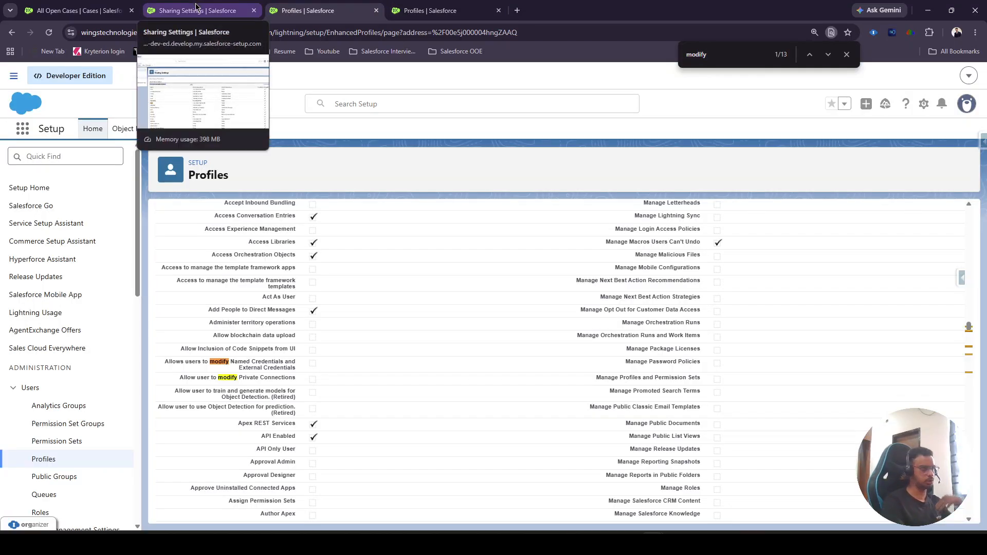
click(196, 9)
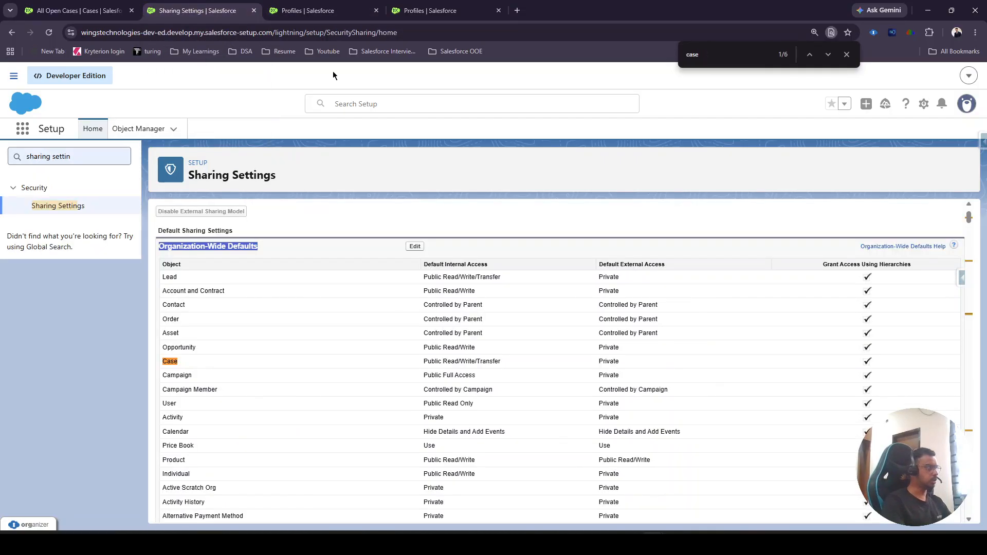
- Edit the organization-wide defaults to set the Case object's default internal access to Private, and save with the sharing recalculation accepted
click(414, 246)
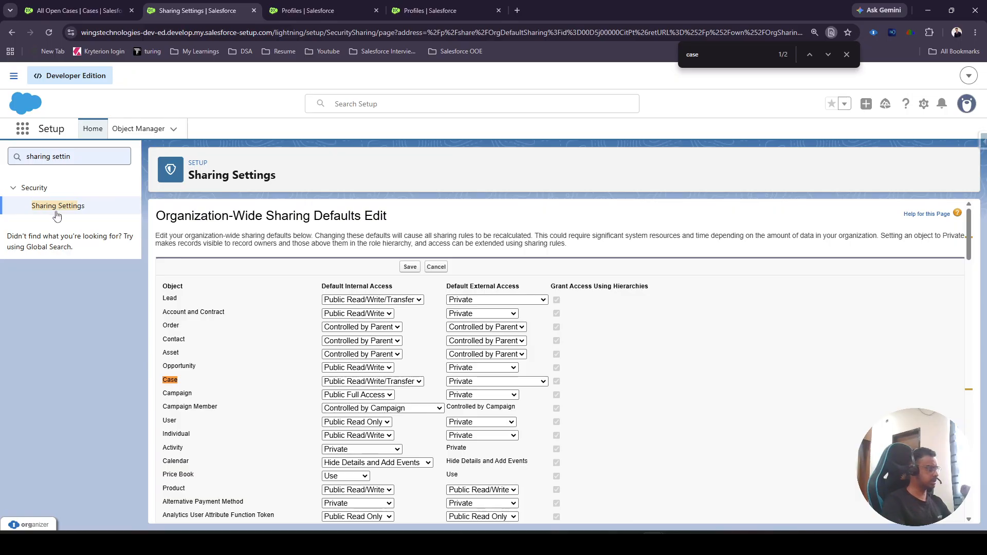
click(363, 385)
click(362, 392)
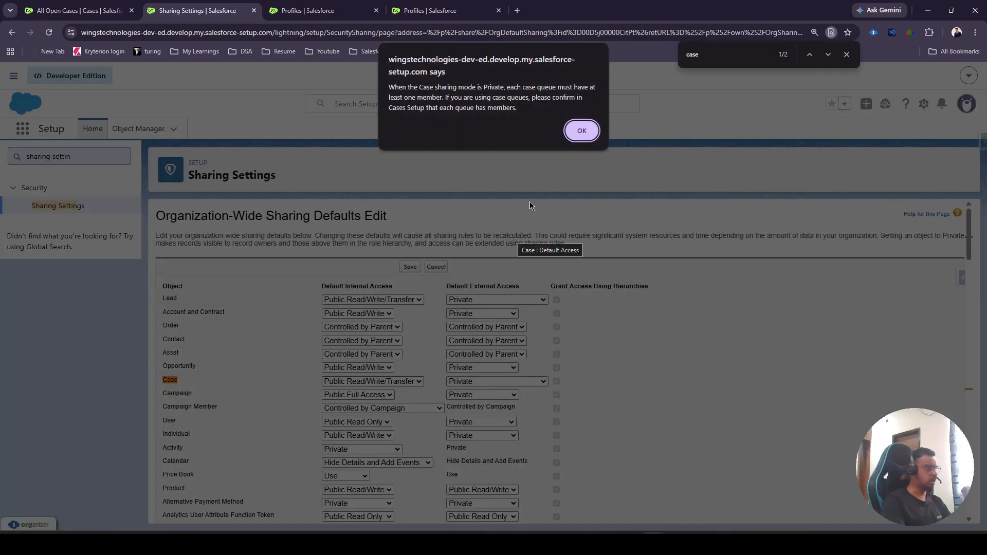
click(577, 130)
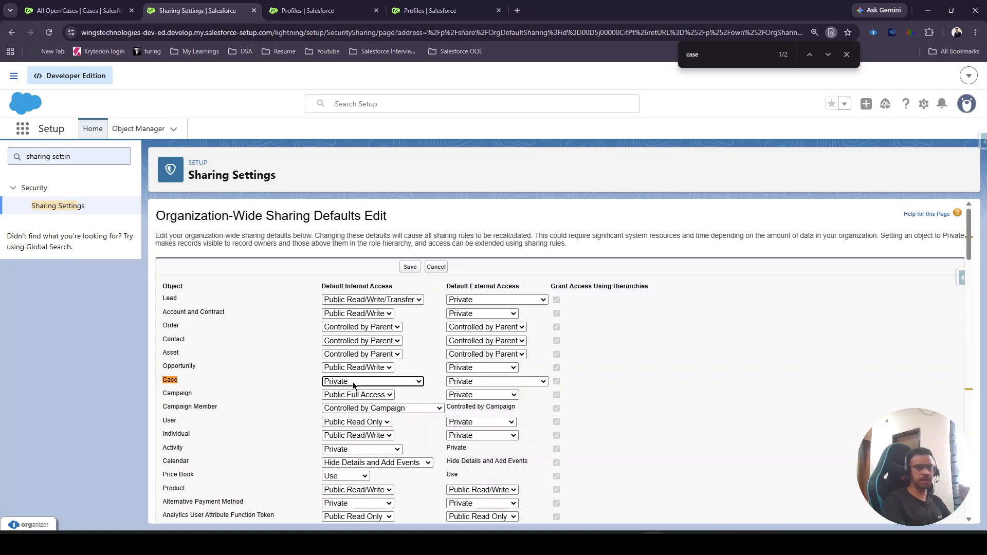
click(414, 268)
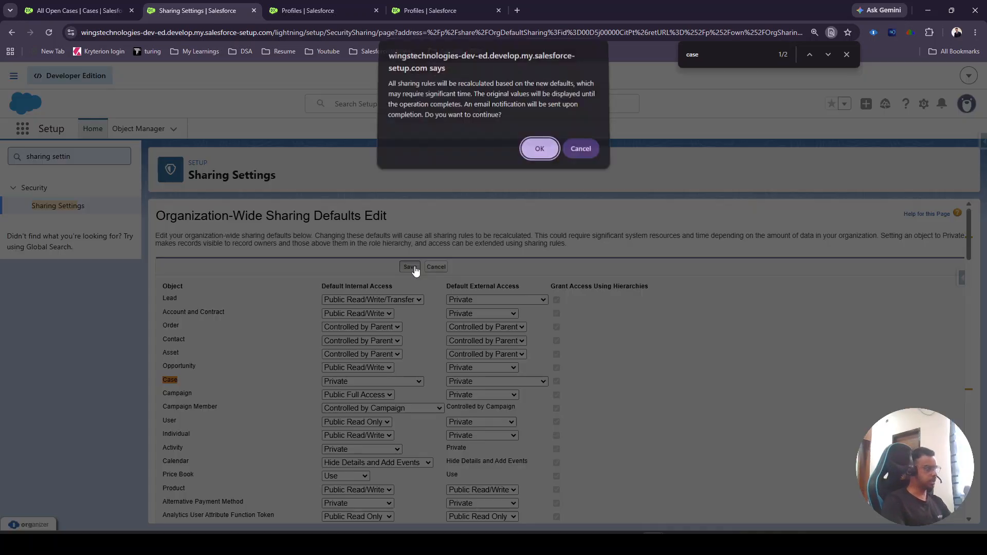
click(541, 154)
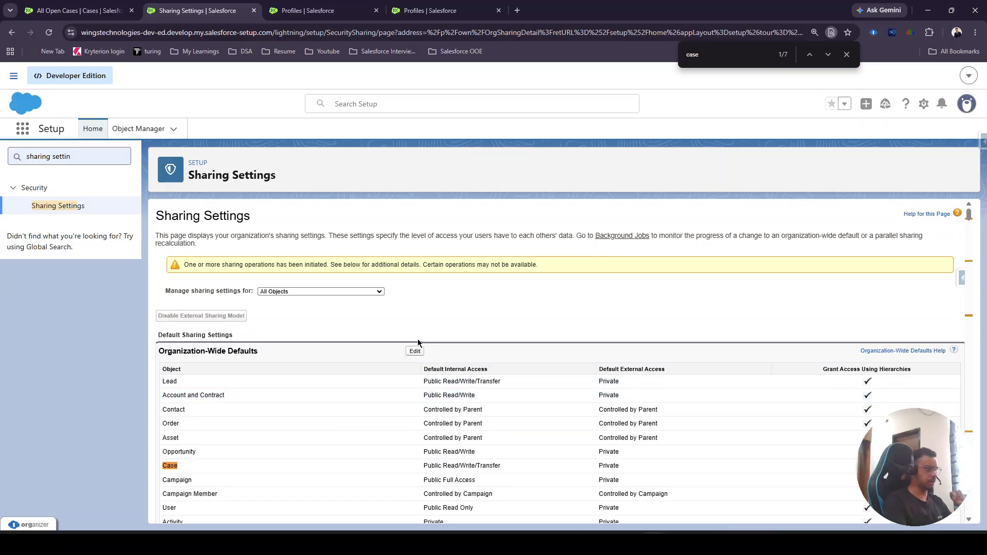
- Reload the Sharing Settings page and check the Case row in the Organization-Wide Defaults table
click(49, 33)
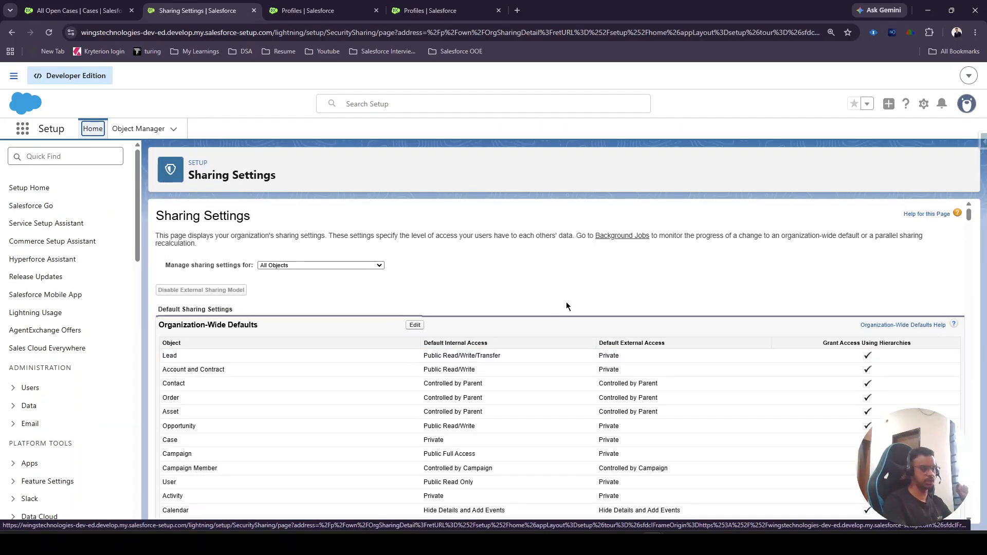
scroll(506, 315, down, 1)
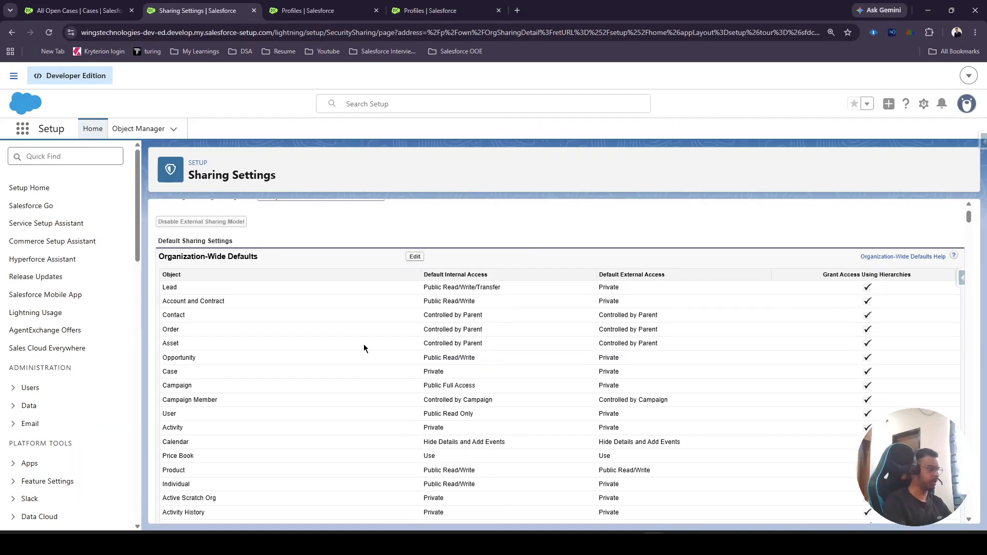
scroll(309, 353, up, 1)
scroll(335, 356, down, 1)
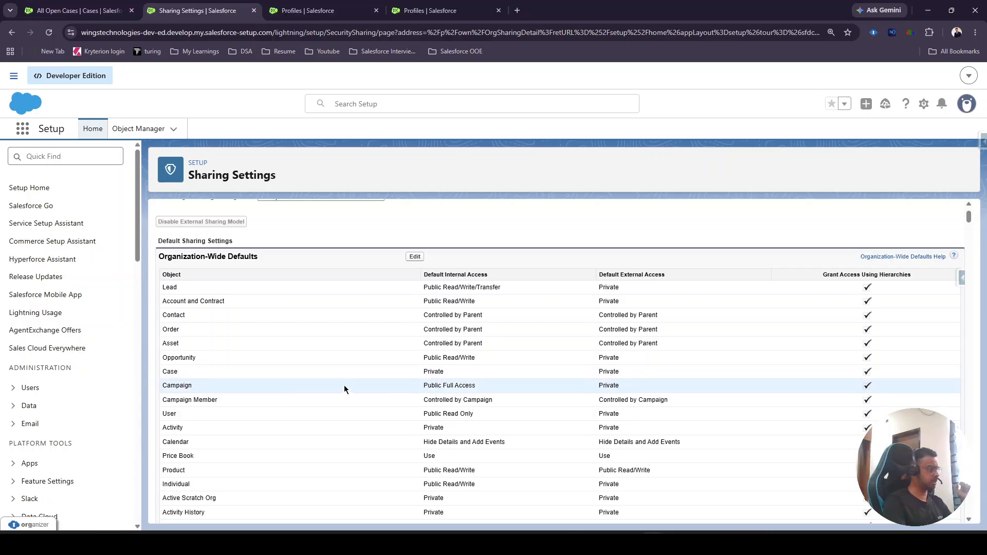
- Reload the administrator's All Open Cases list, and display the same list view in the test user's incognito window
click(90, 8)
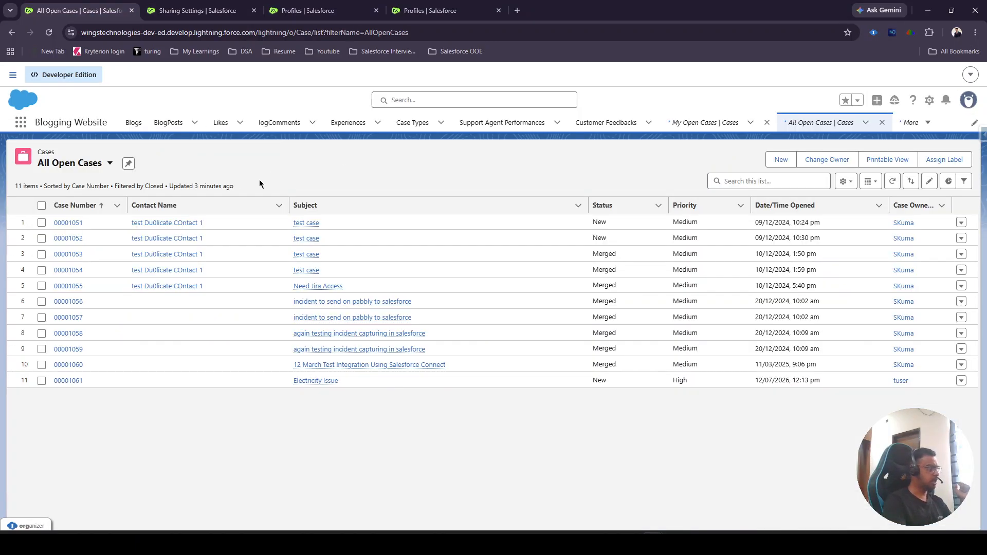
click(49, 33)
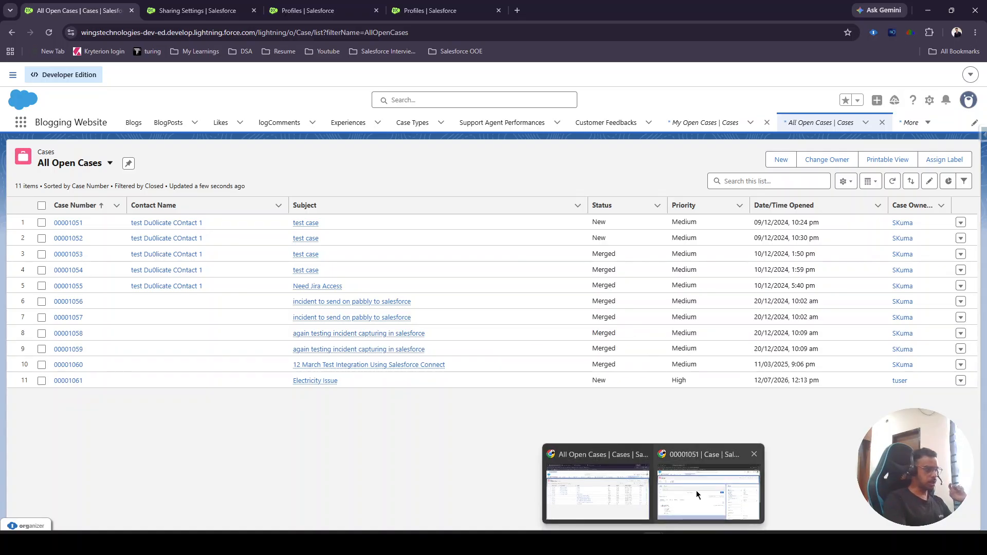
click(696, 490)
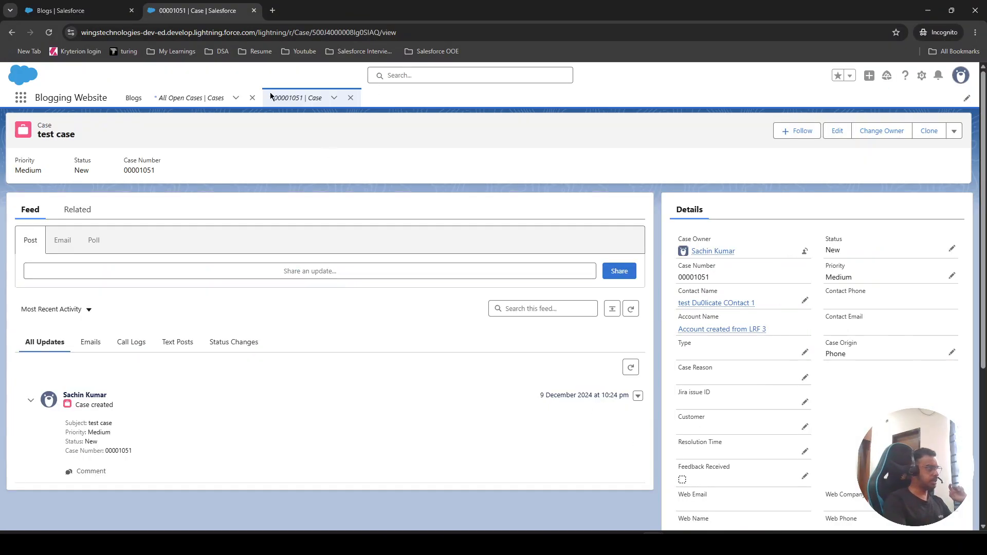
click(77, 11)
click(194, 6)
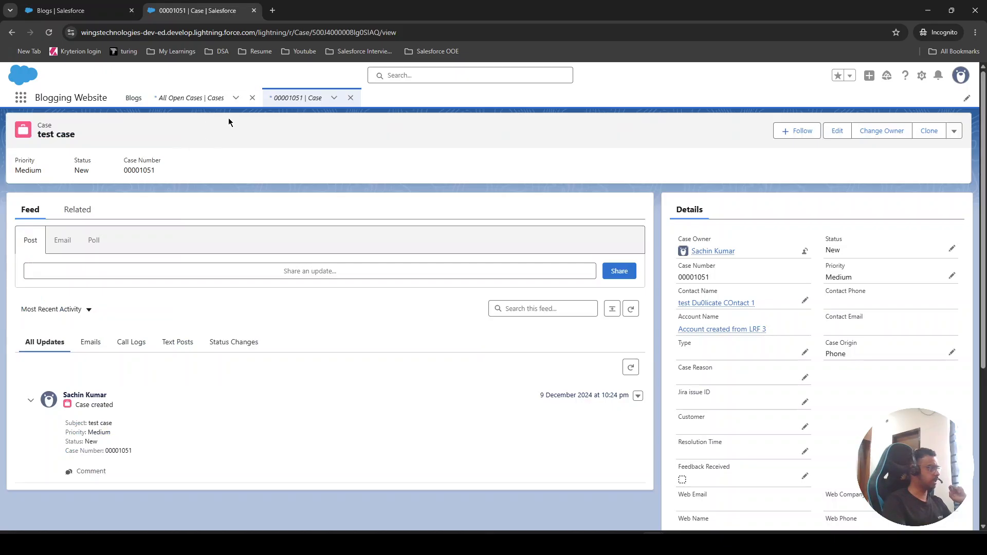
click(186, 100)
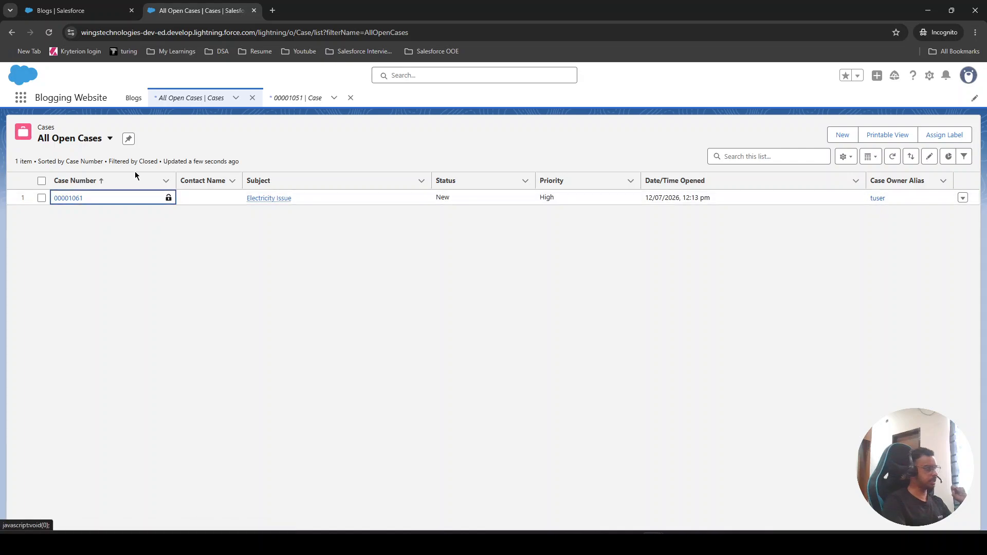
click(74, 136)
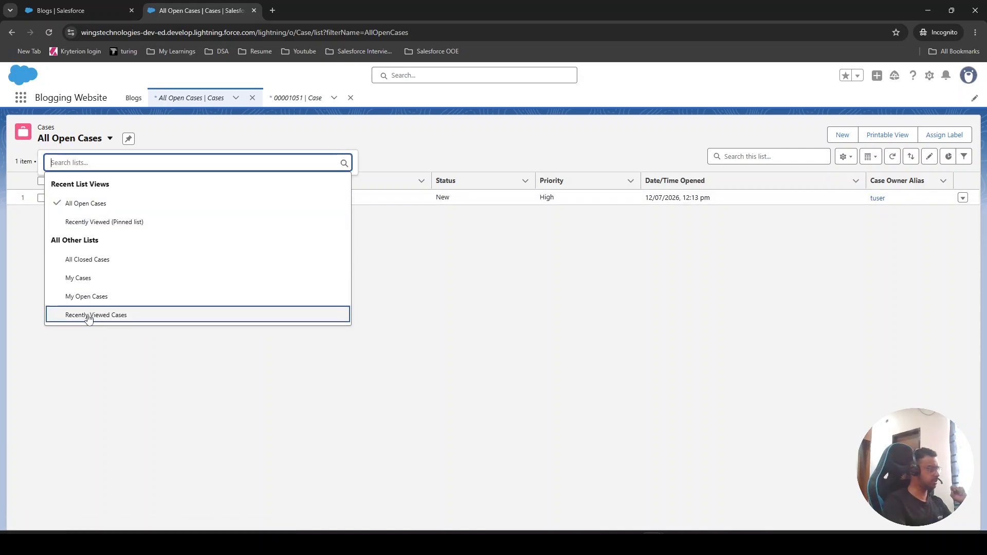
click(85, 212)
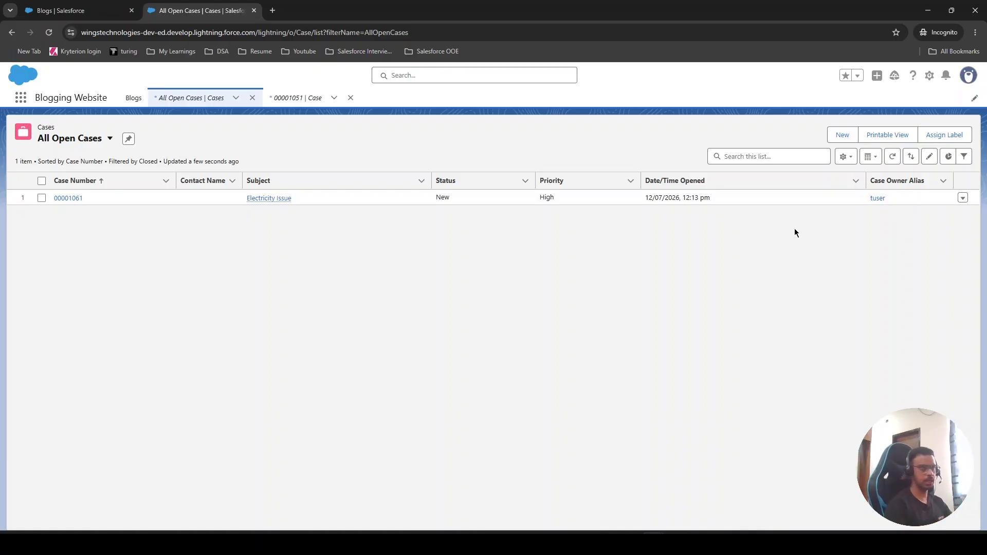
- Start a new case as the test user with the Case Origin set to Phone
click(833, 135)
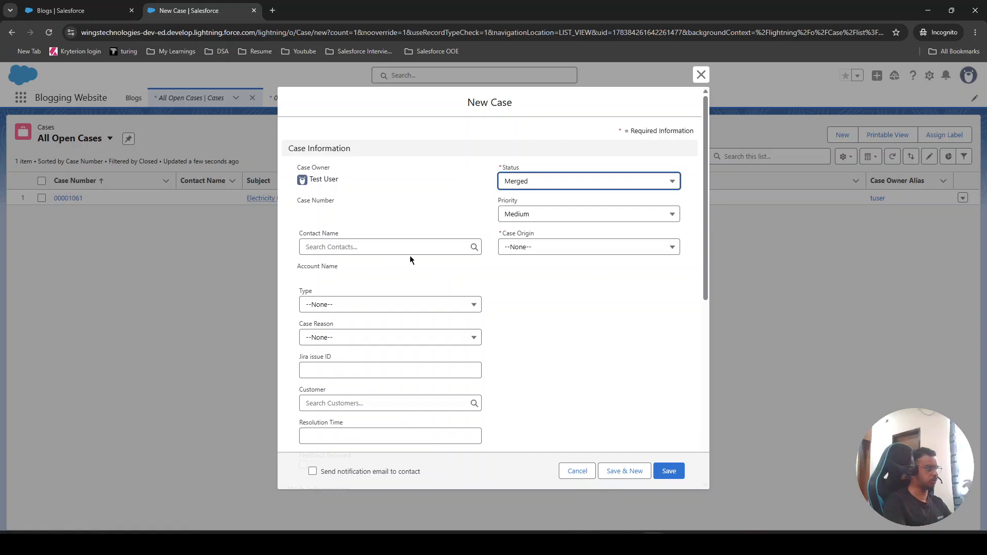
click(533, 249)
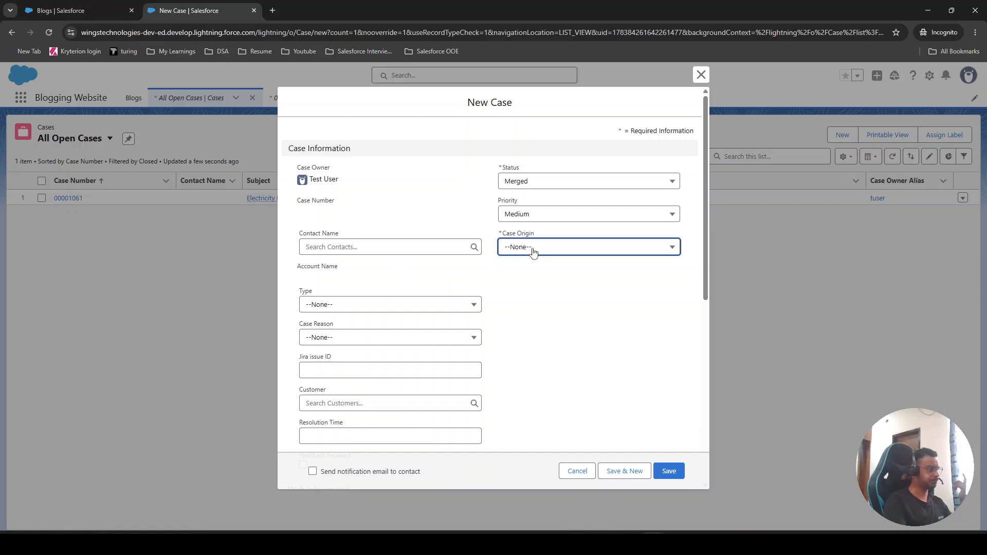
click(524, 286)
- Give the case the subject "Generator Issue" and the description "Hi I am facing issue with my generator", and save it
scroll(412, 264, down, 6)
scroll(414, 265, down, 2)
click(371, 336)
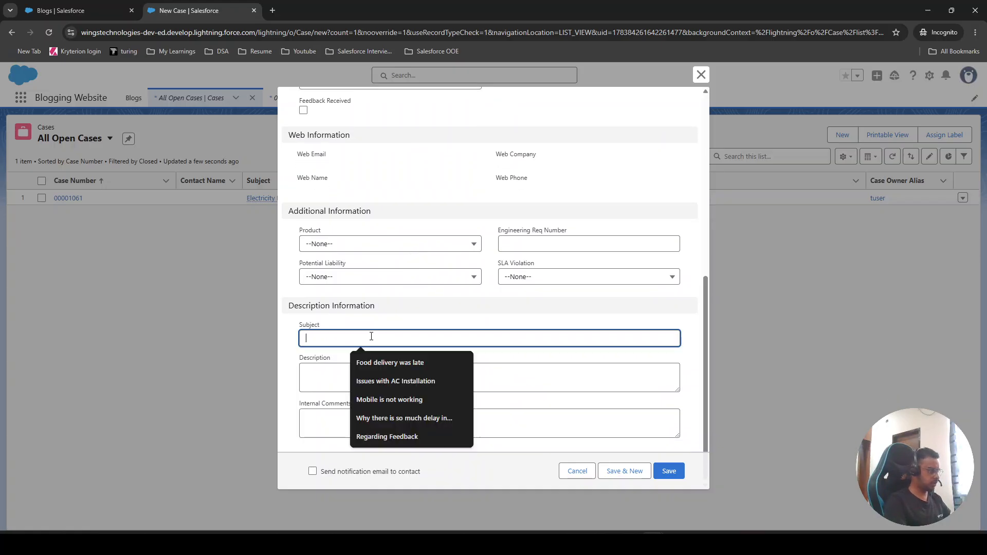
text(Gene)
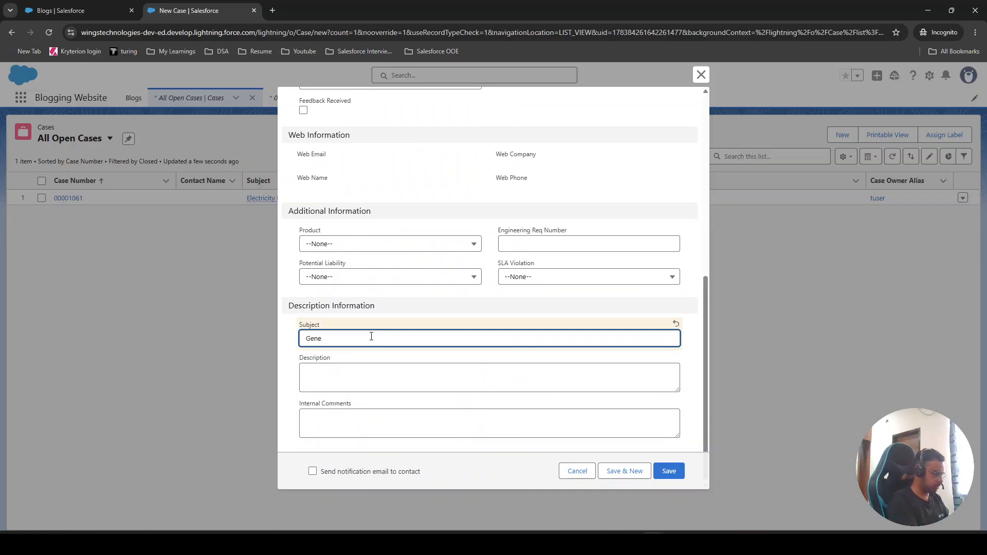
text(raor)
key(Tab)
text(Hi)
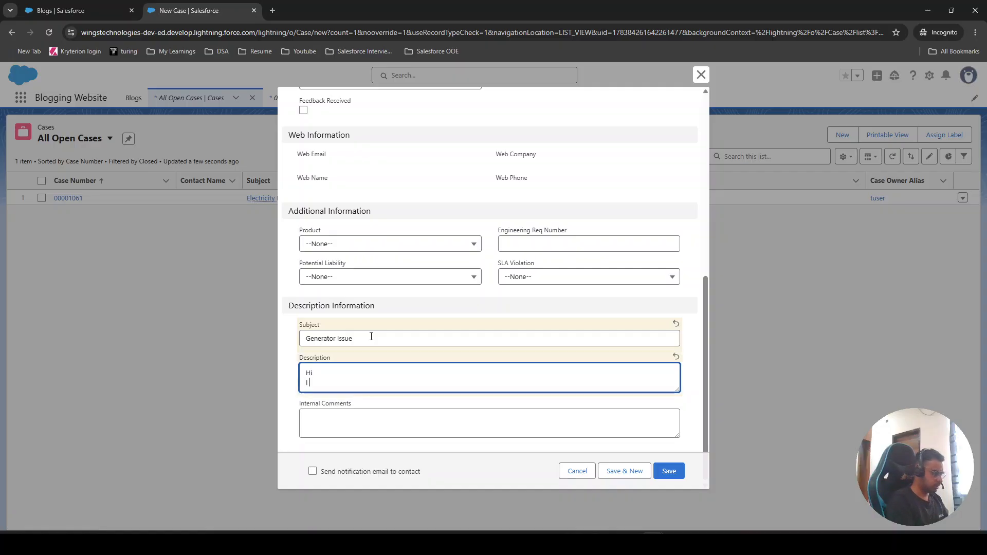
text( I am facing issue with my generator)
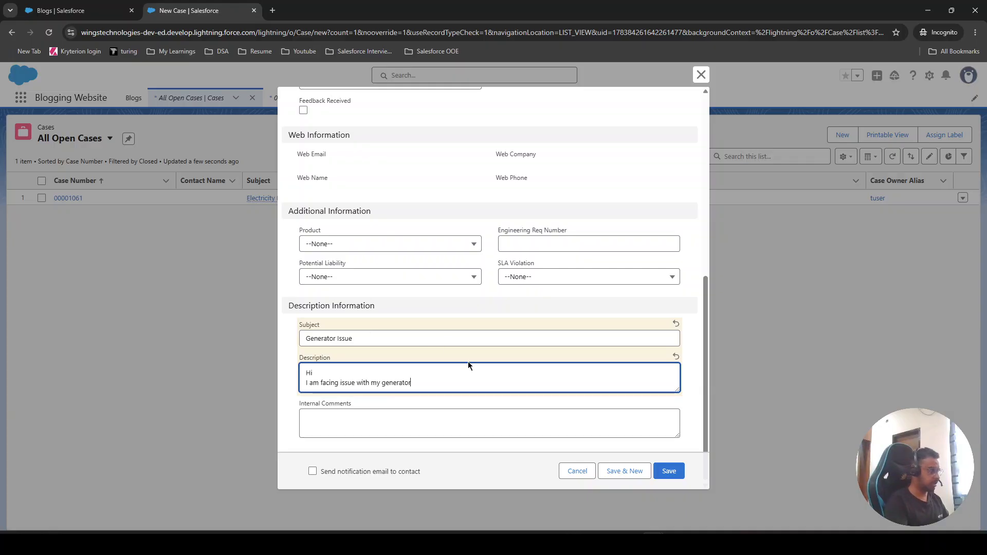
click(668, 470)
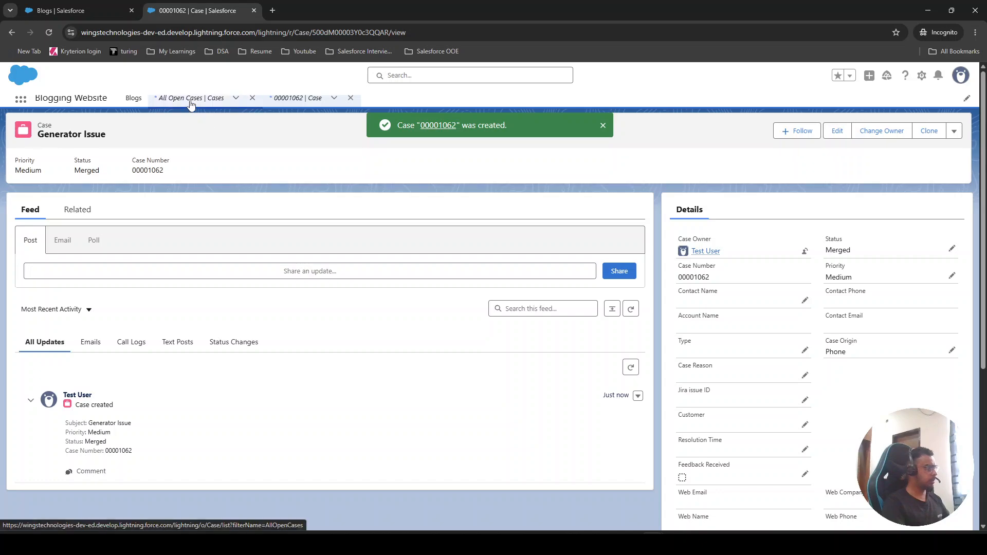
- Return to the test user's All Open Cases list and check the entry for the Generator Issue case
click(191, 99)
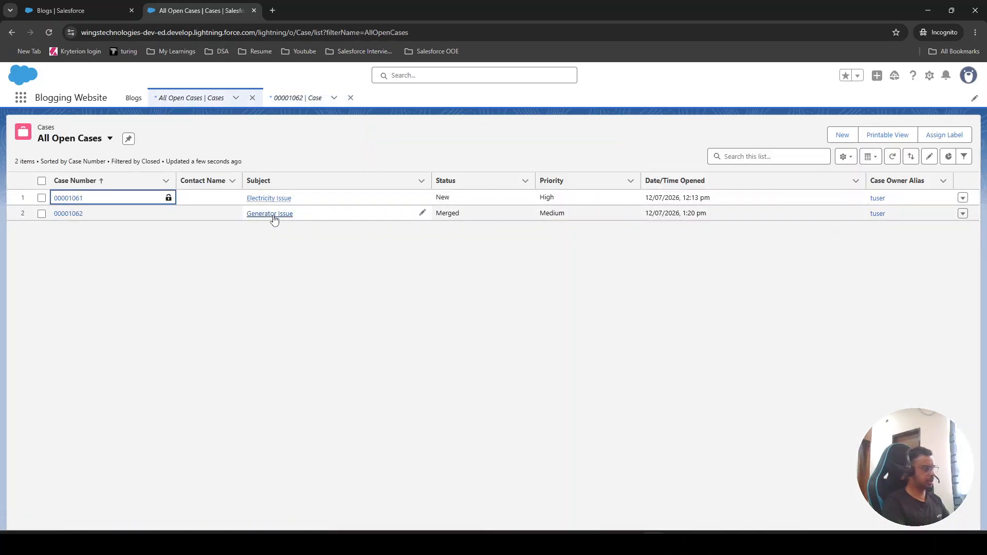
mouse_move(274, 218)
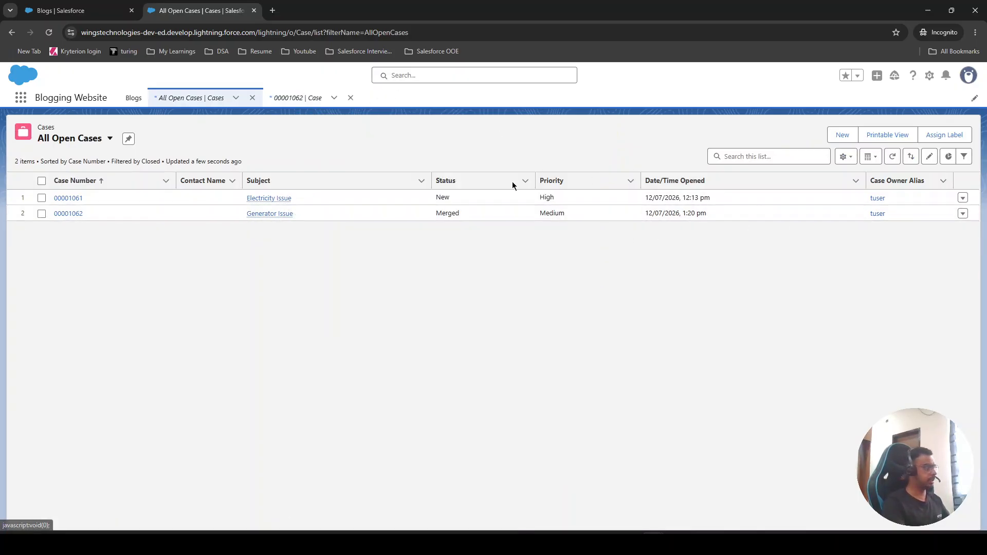
- Switch to the administrator's browser window, start a new case from the All Open Cases list, and choose its Case Origin
mouse_move(653, 543)
click(596, 483)
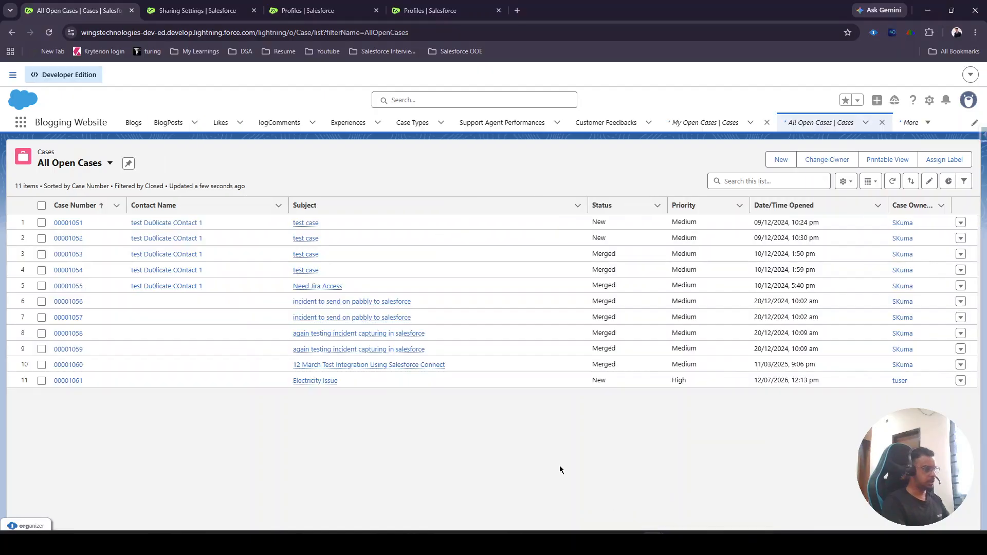
click(771, 159)
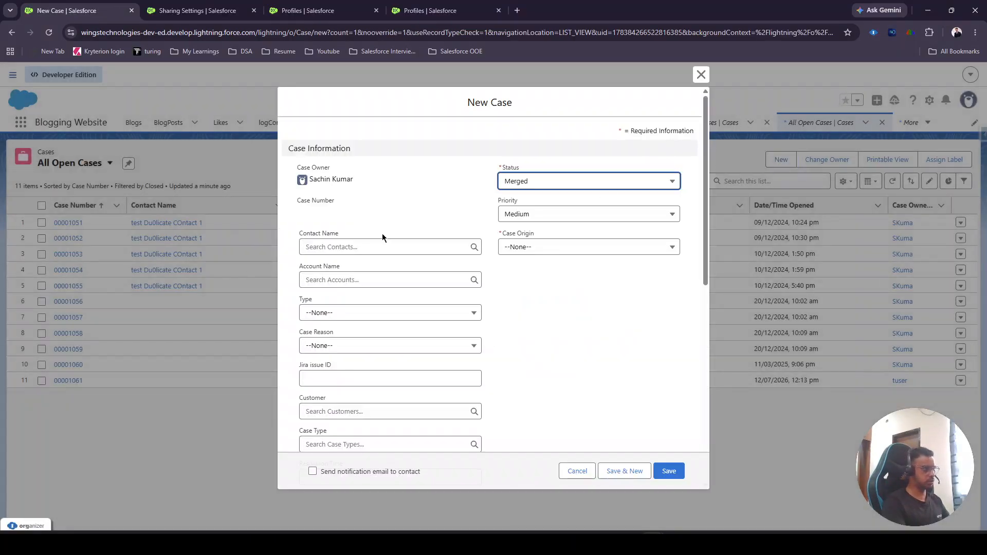
click(519, 247)
click(529, 324)
- Enter "Invertor Issue" as the subject of the administrator's new case
scroll(370, 276, down, 9)
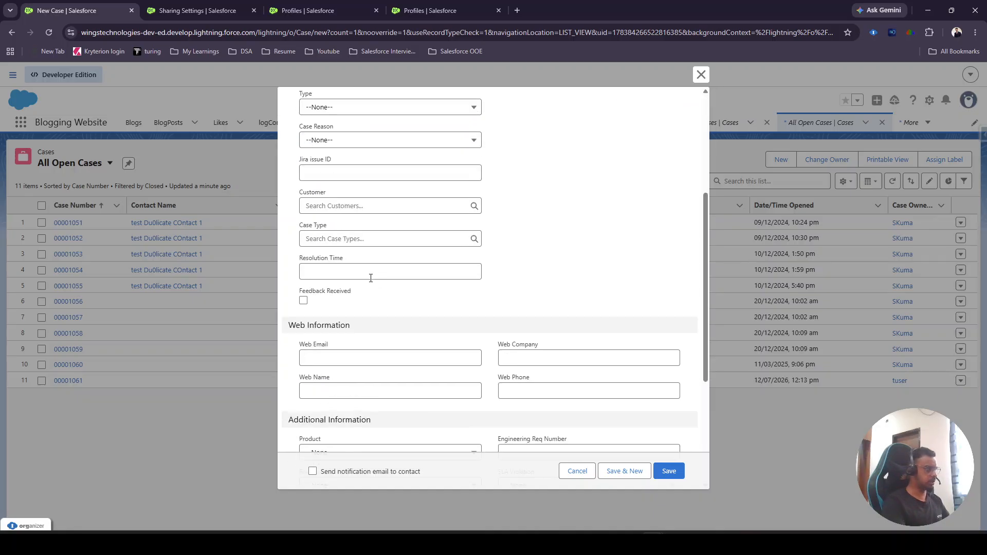
click(357, 342)
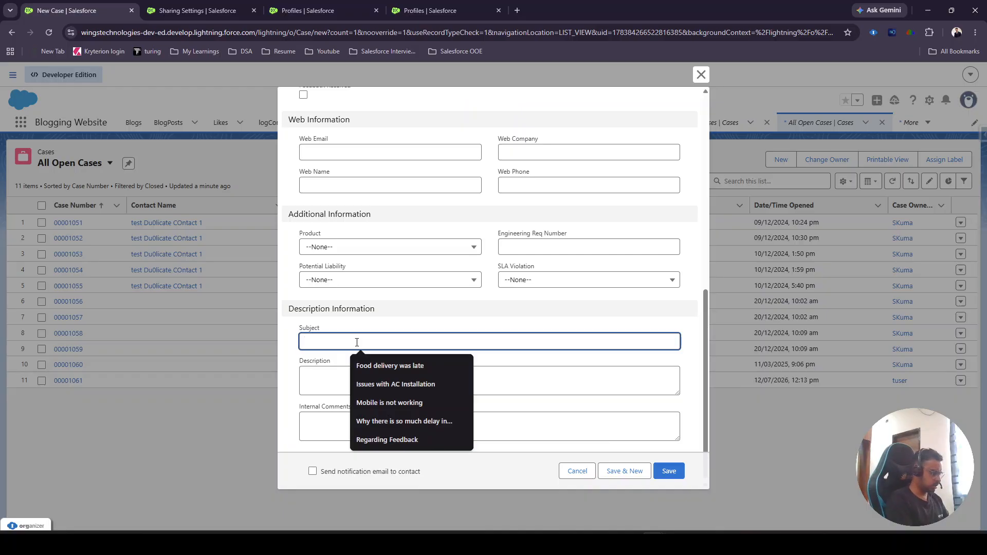
text(Inve)
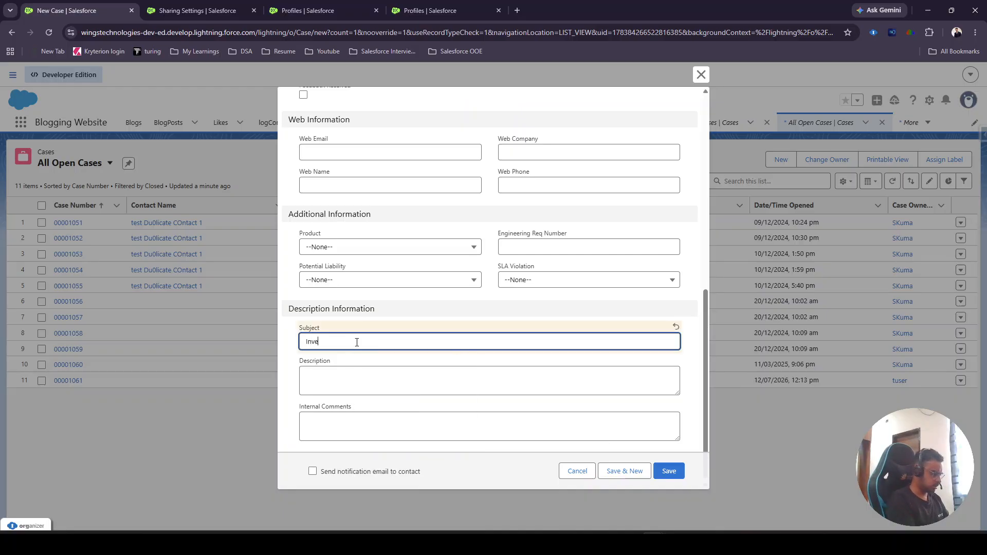
text(rter Issue)
click(362, 329)
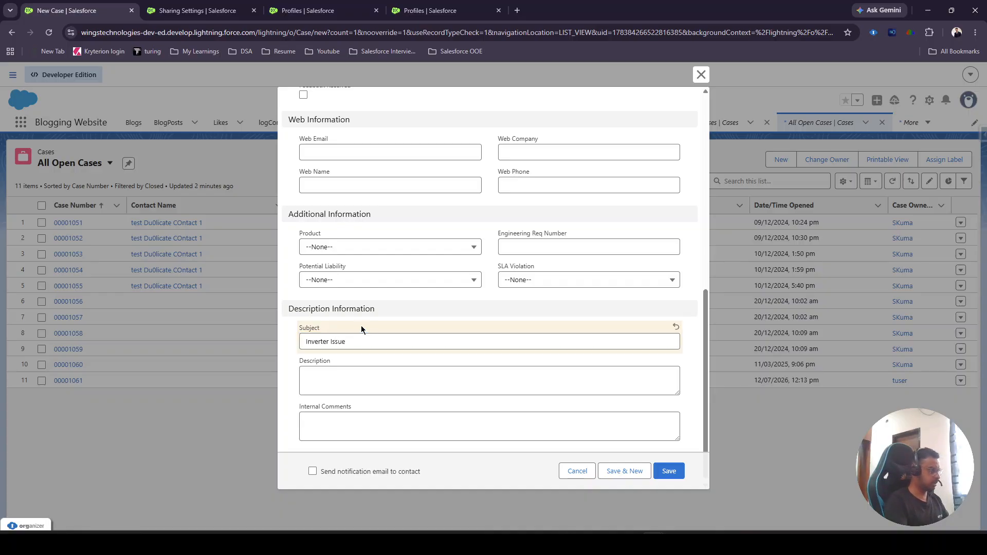
click(330, 341)
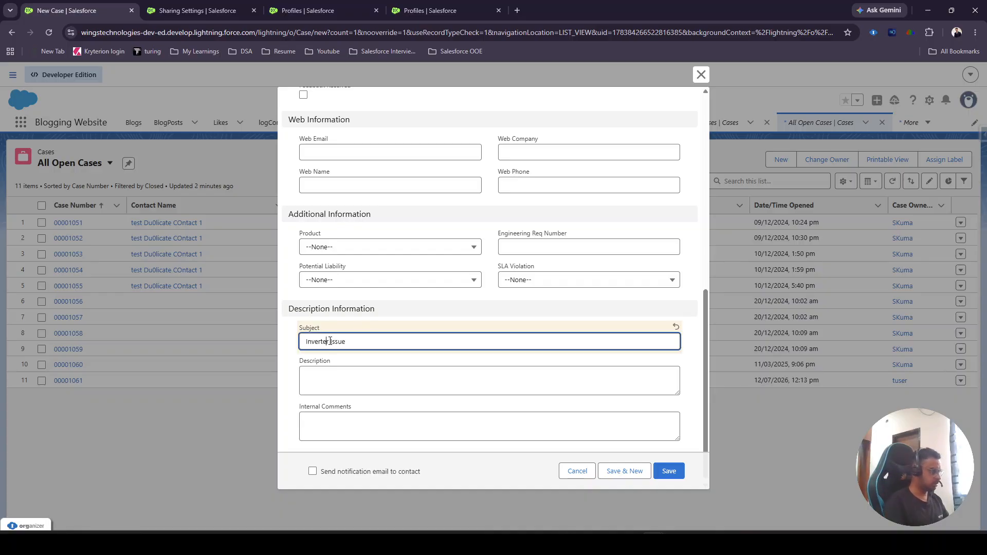
key(BackSpace)
key(BackSpace)
text(or)
- Describe the case as "Hi I am facing issue with my invertor. Please look into this issue", correct the spelling of "look", and save it
click(331, 368)
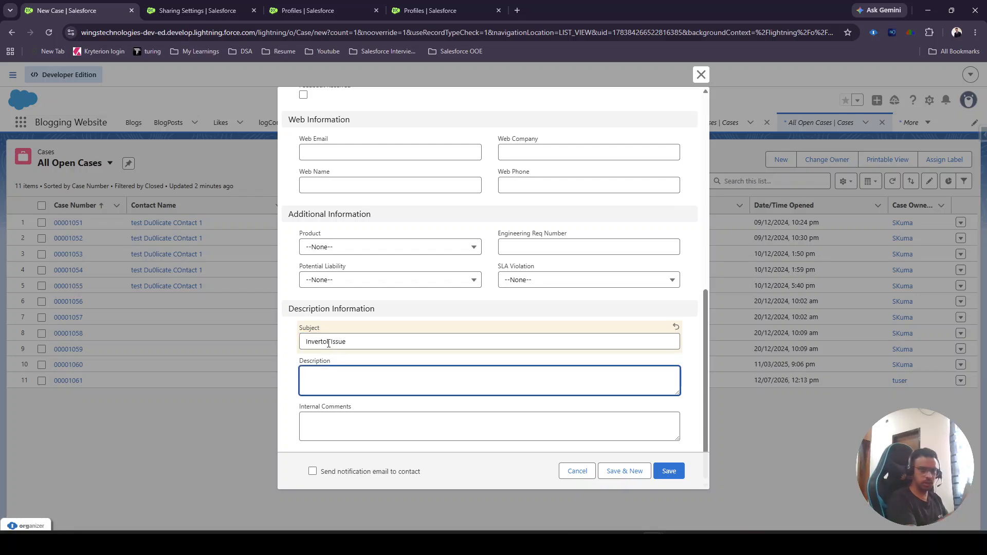
text(Hi)
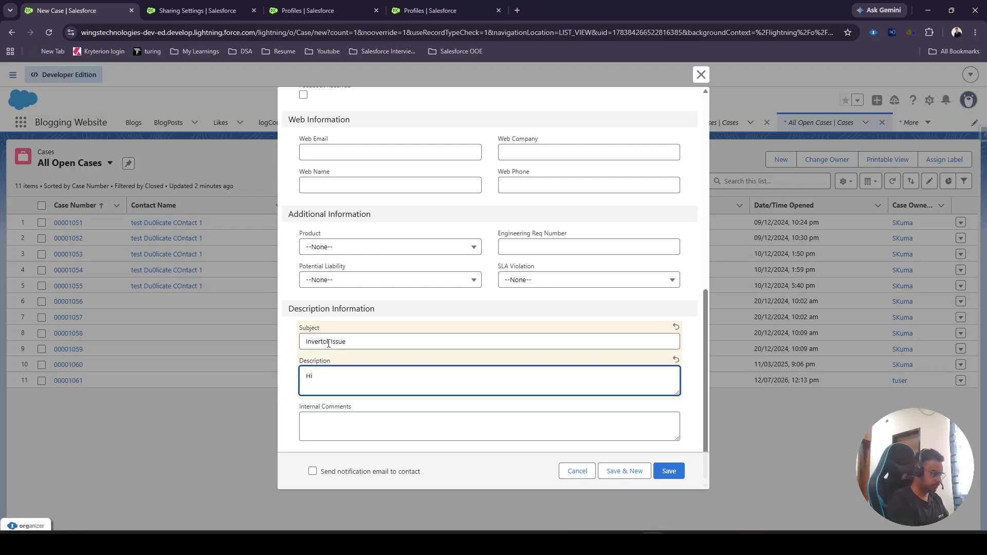
key(Return)
text(I am facing issue with my invertor. Pleas)
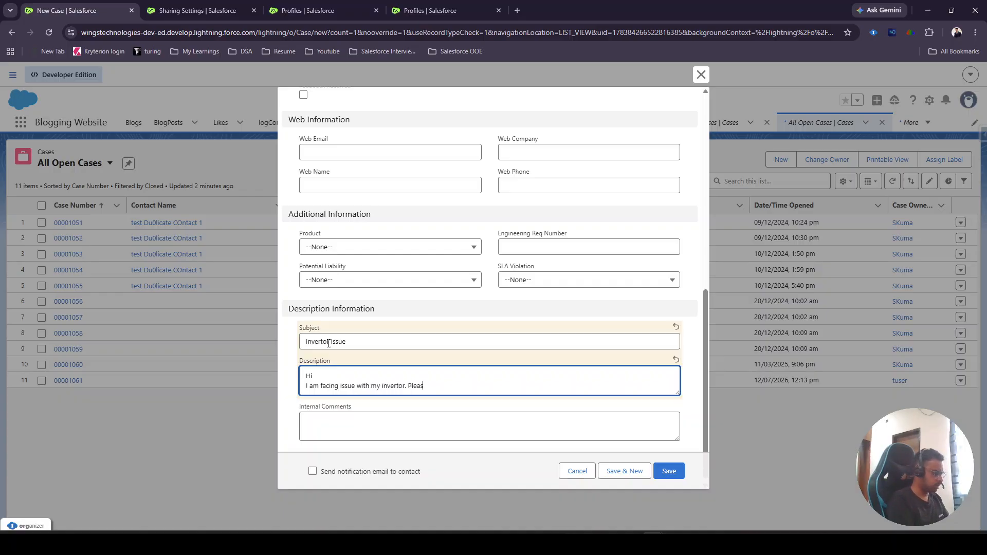
text(k into this issue)
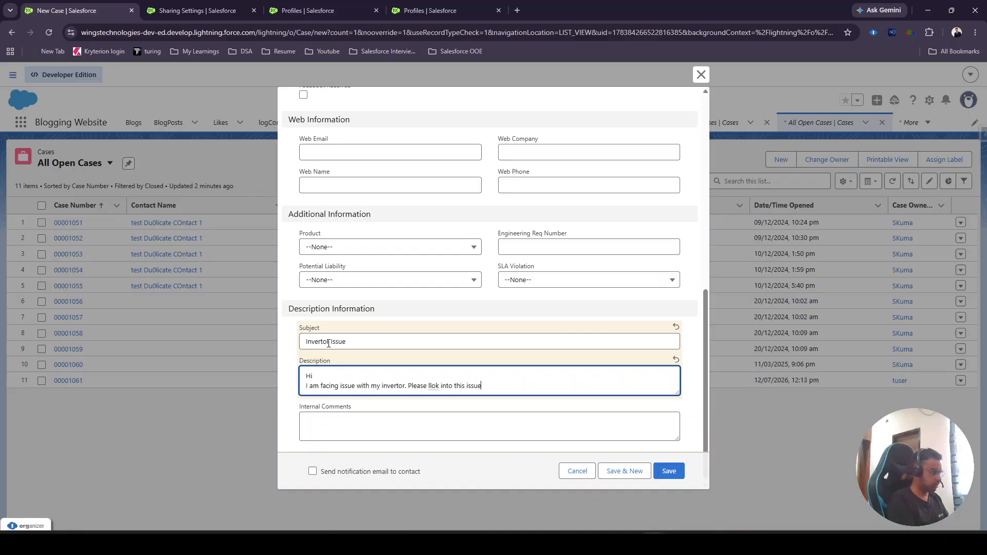
right_click(435, 389)
click(469, 124)
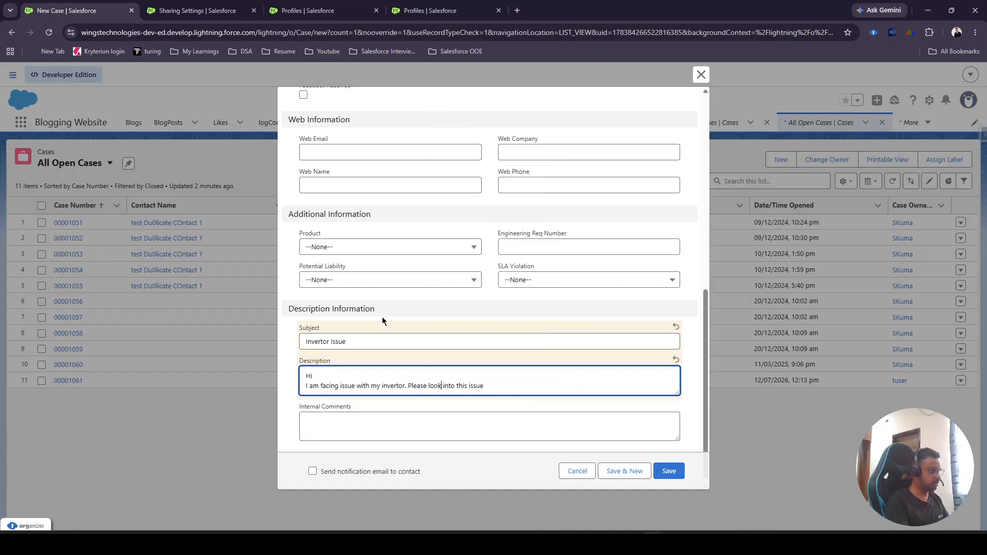
click(666, 472)
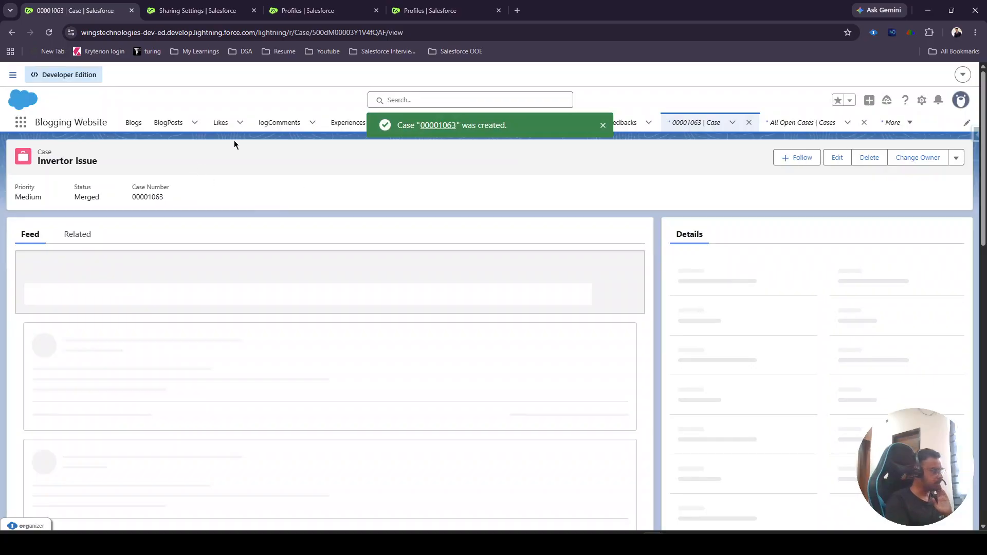
- Display the administrator's All Open Cases list and examine the Generator Issue and Invertor Issue entries
click(711, 125)
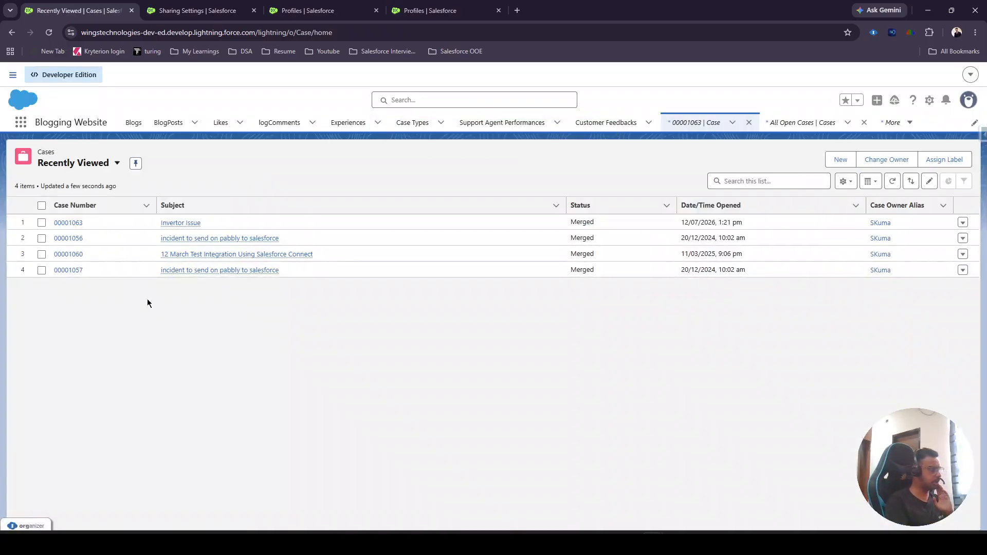
click(87, 164)
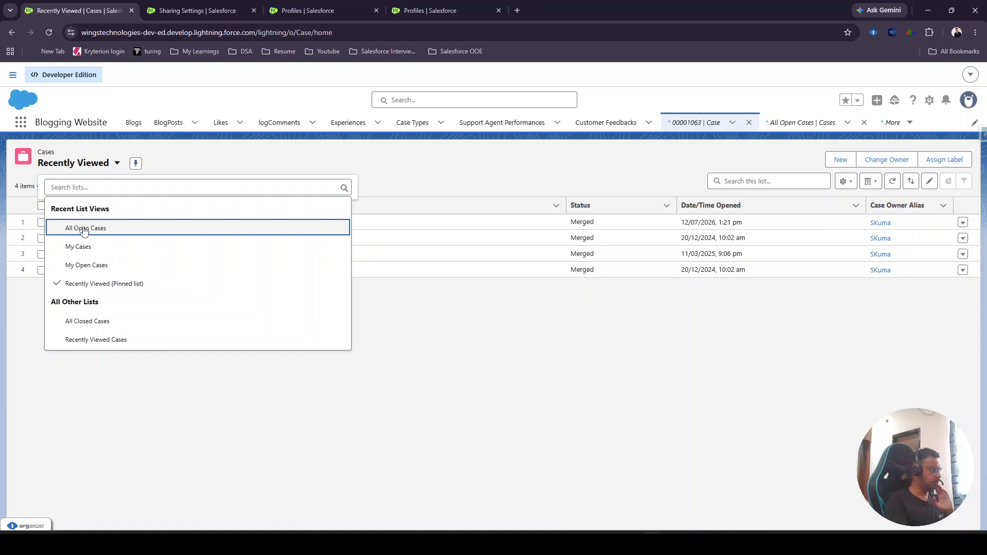
click(84, 227)
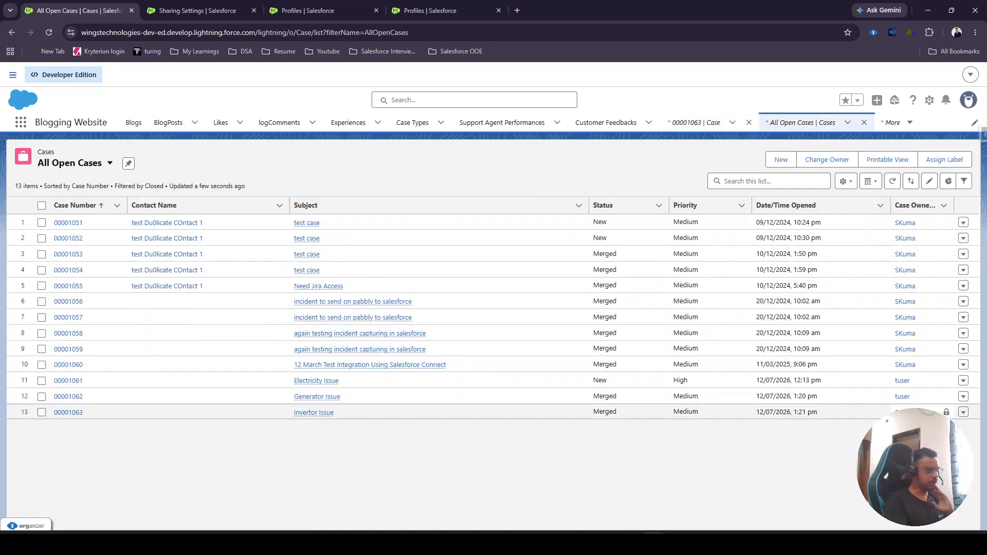
mouse_move(324, 401)
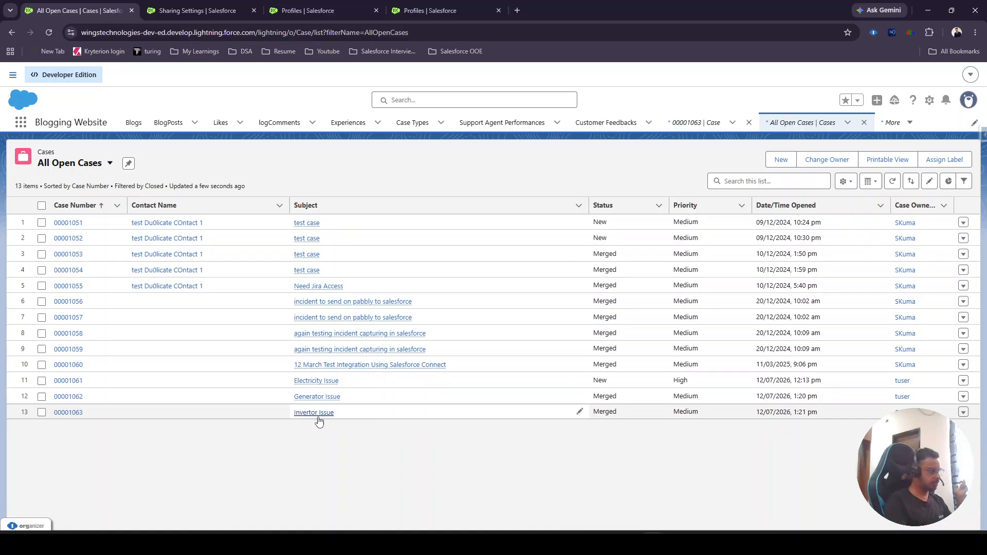
mouse_move(315, 419)
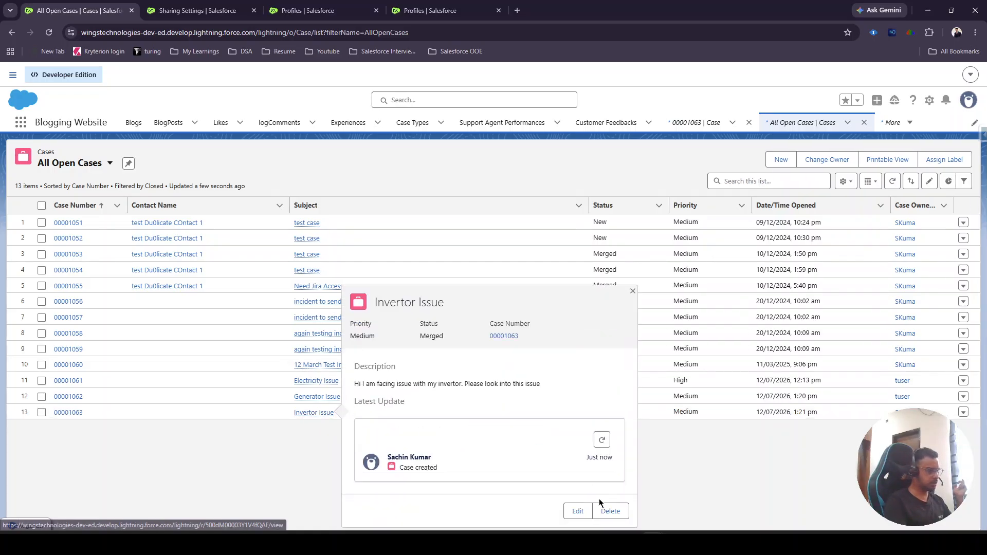
- Switch to the test user's incognito window and reload its All Open Cases list to check for the Invertor Issue case
click(703, 507)
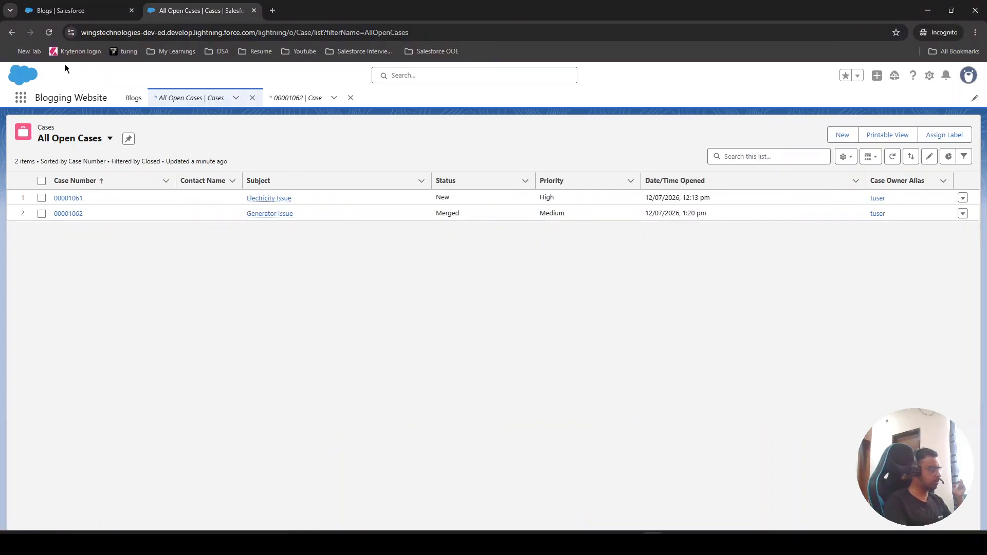
click(49, 32)
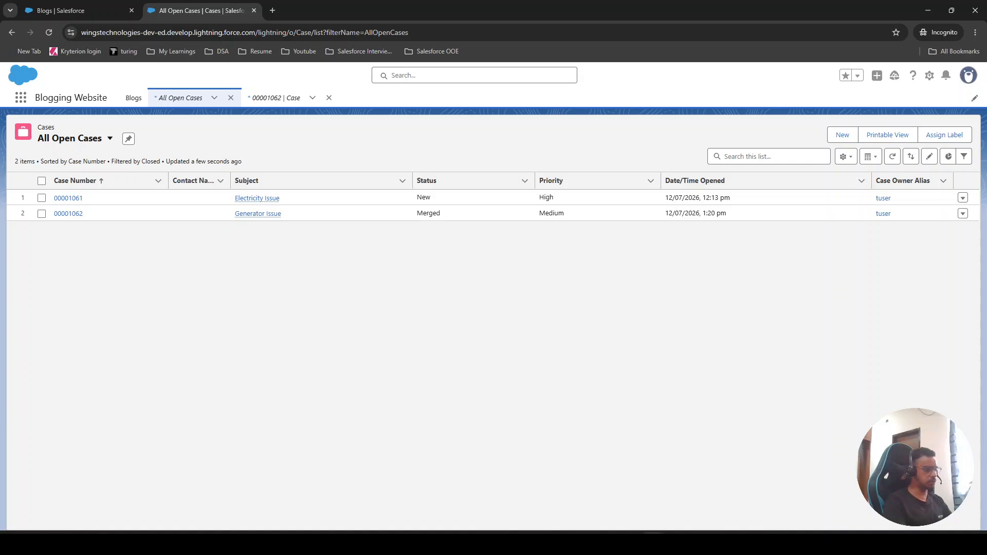
- In the administrator's Sharing Settings, set Case's Default Internal Access to Public Read/Write/Transfer, save, and accept the sharing rule recalculation
click(613, 507)
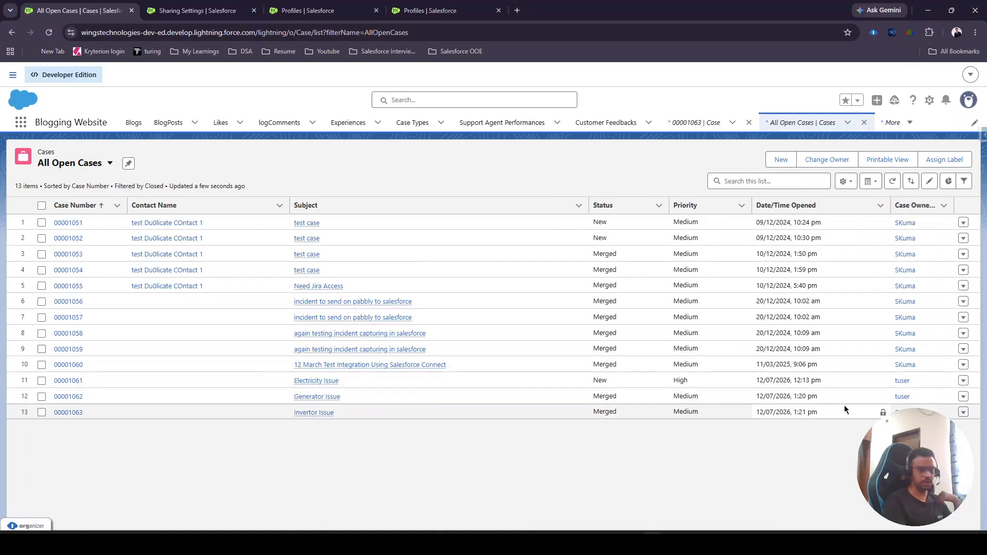
click(329, 10)
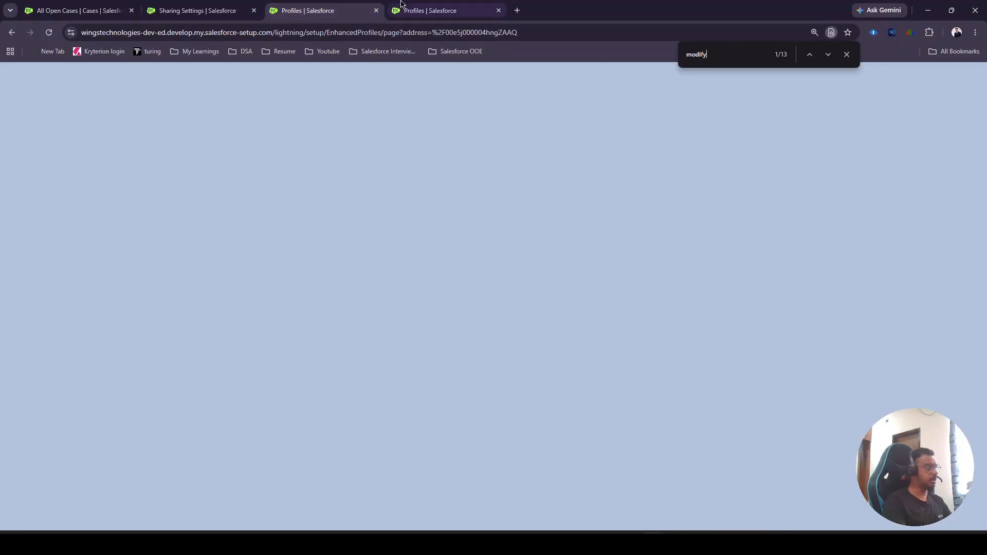
click(226, 8)
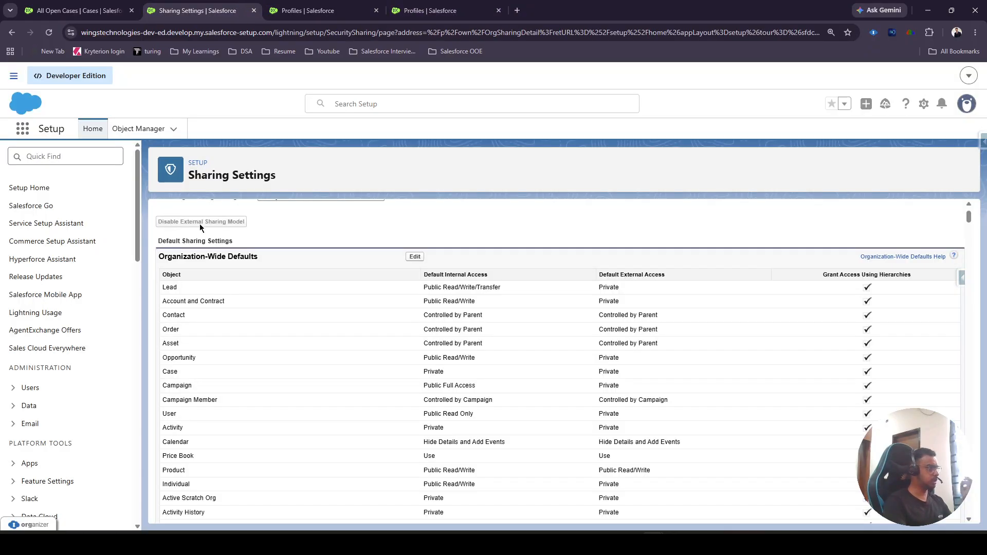
click(415, 257)
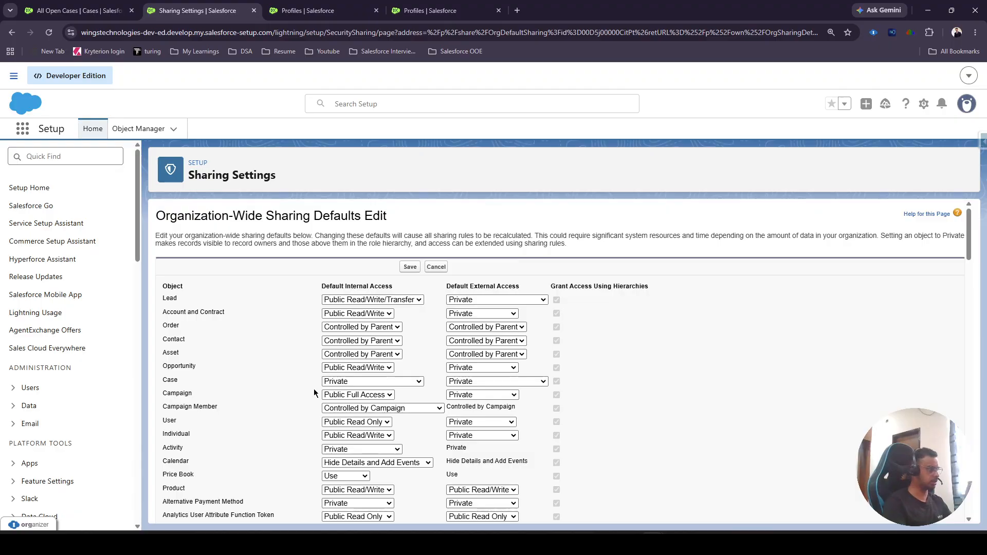
click(343, 382)
click(362, 433)
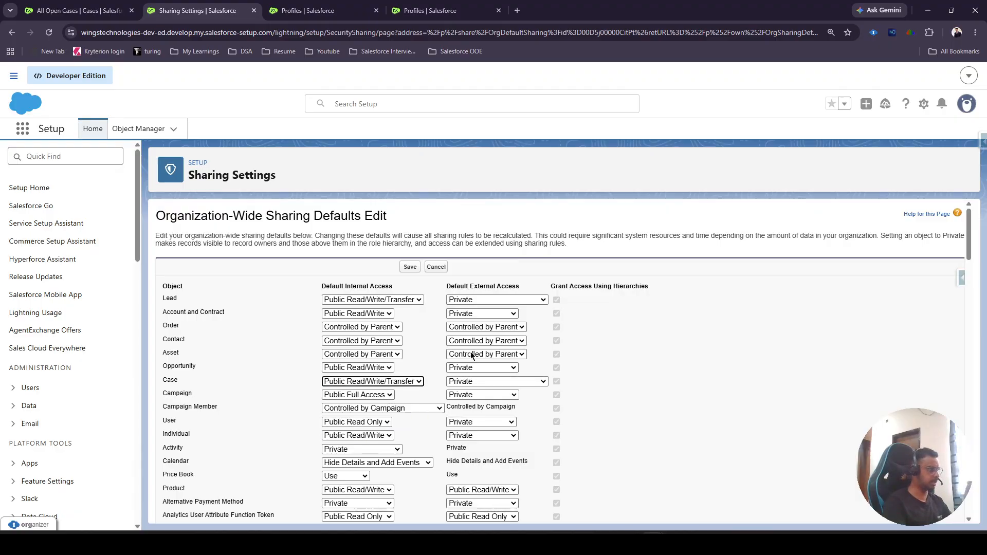
click(411, 266)
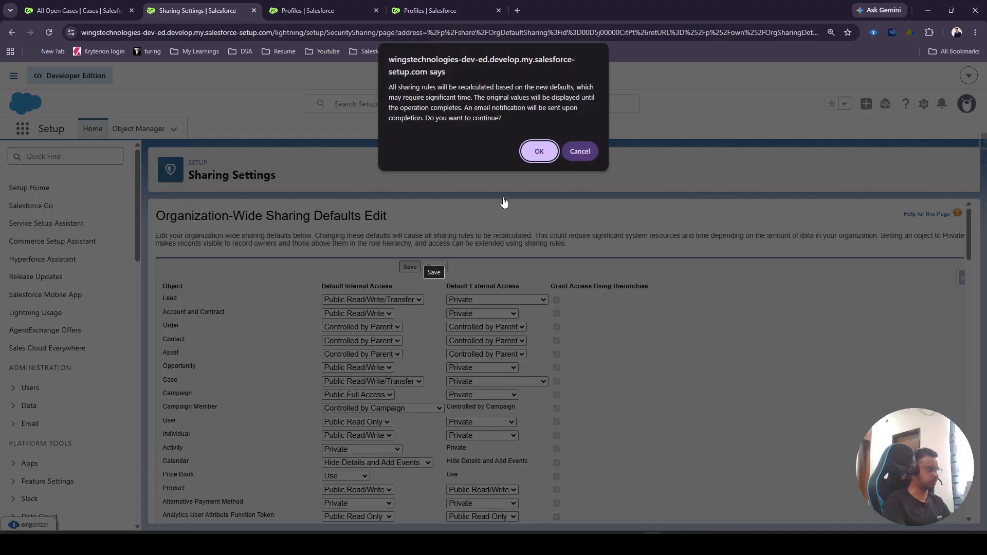
click(534, 152)
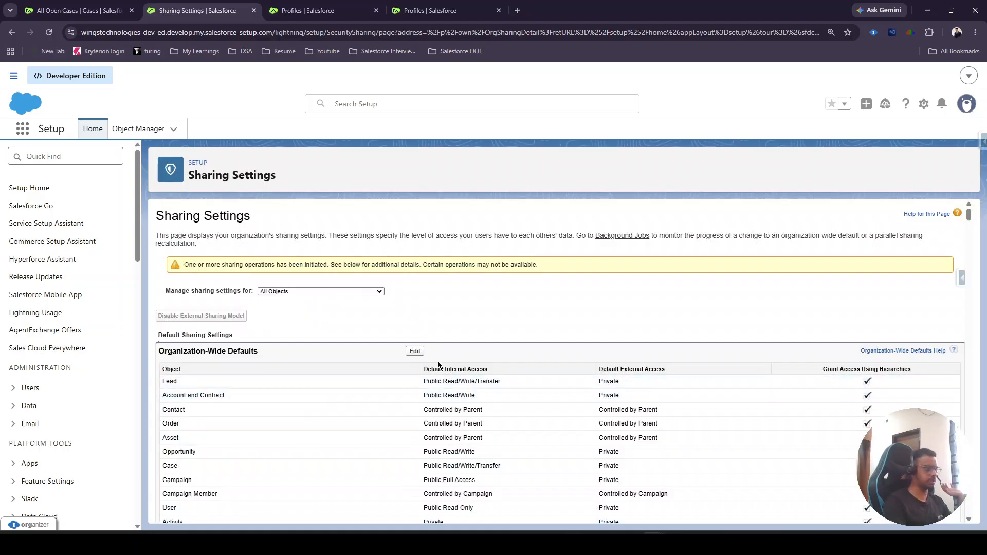
- Reload the Sharing Settings page to check whether the sharing recalculation has finished
click(49, 32)
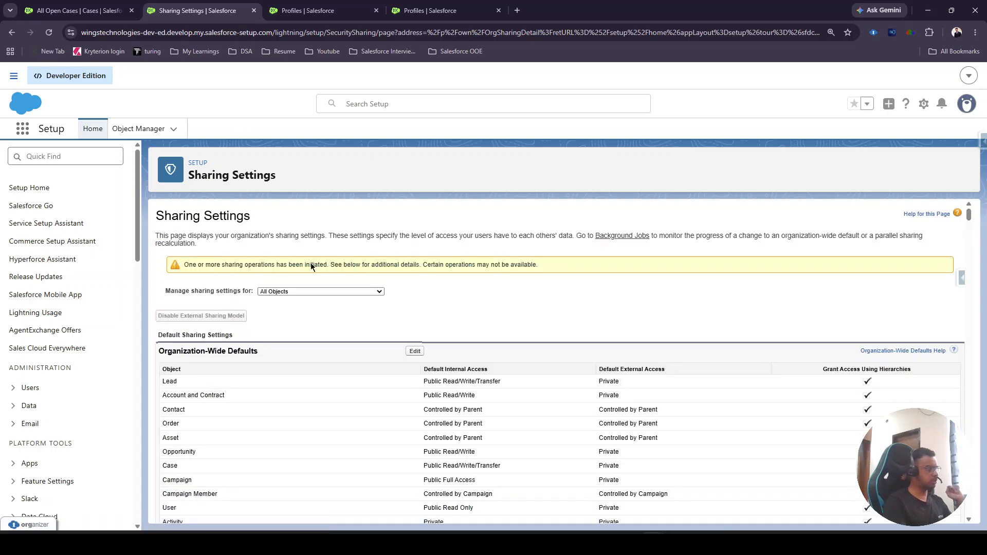
click(48, 32)
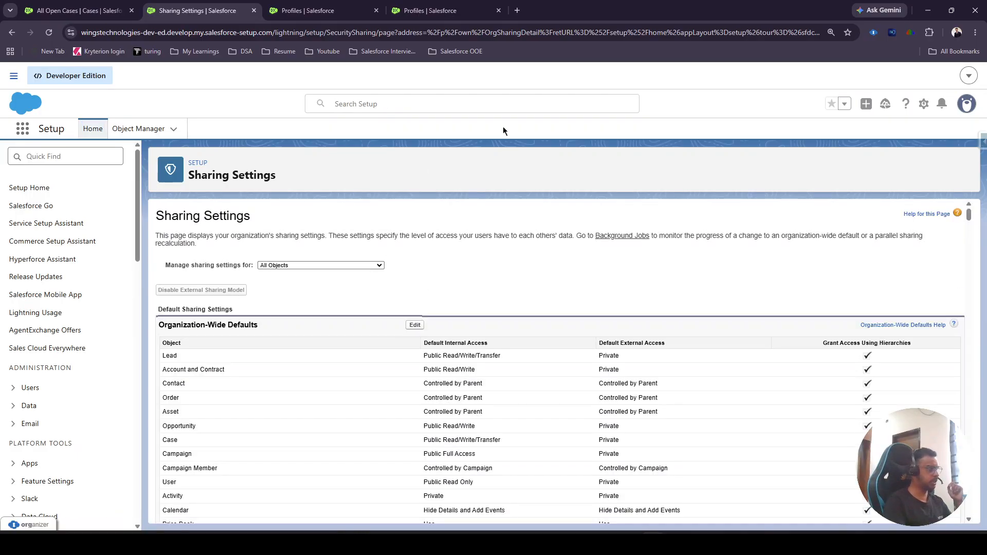
- Go back to the test user's incognito window and reload All Open Cases under the new Case sharing default
mouse_move(663, 543)
click(690, 492)
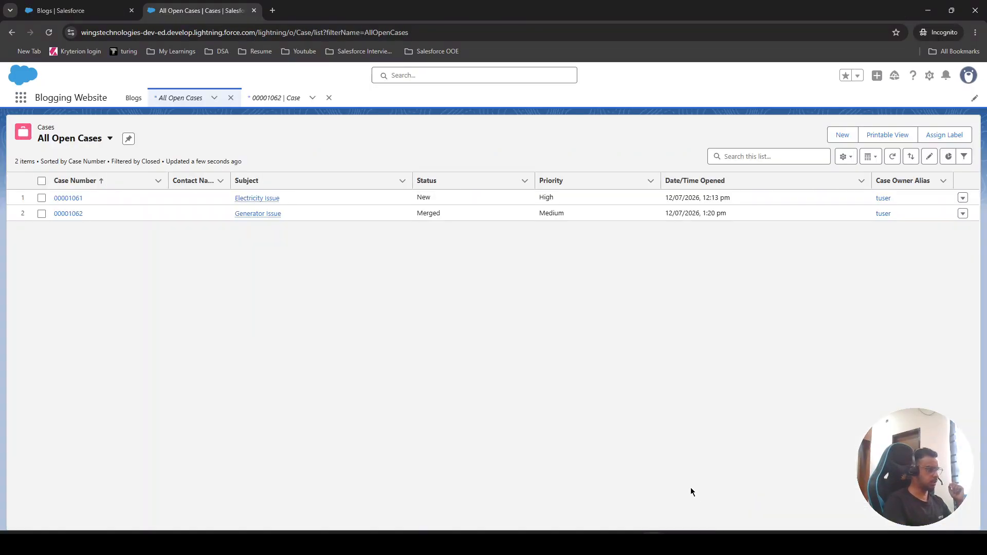
click(49, 32)
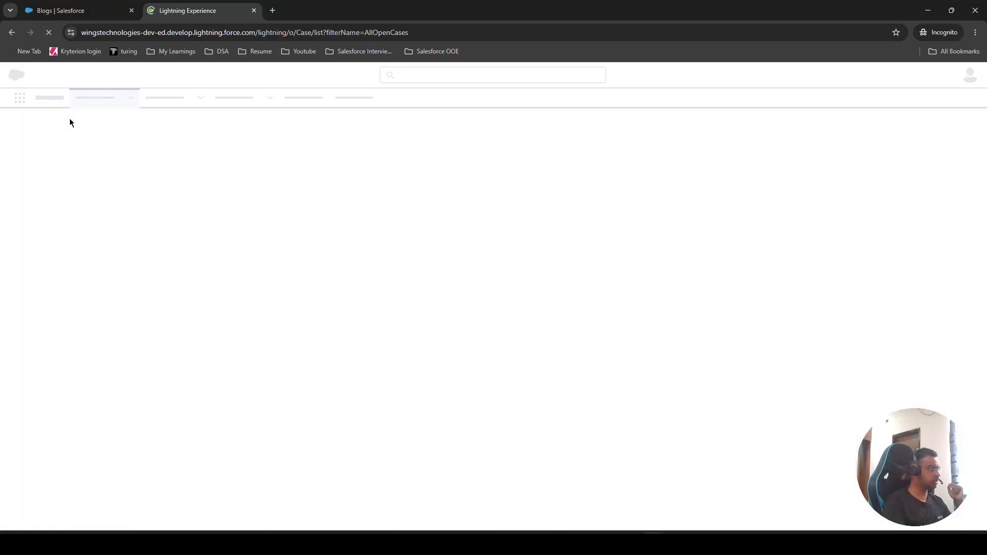